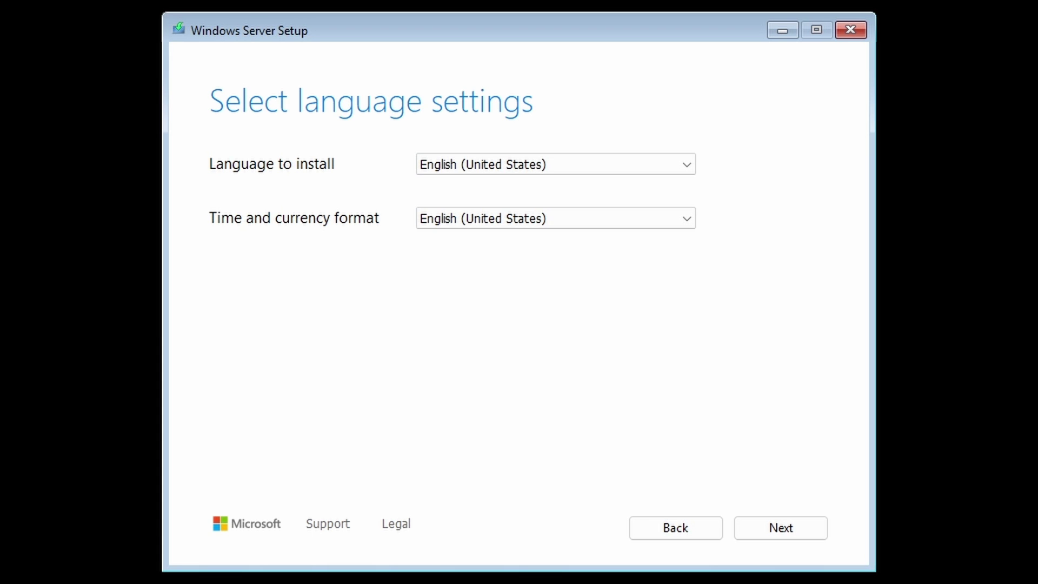
- Accept the US keyboard, confirm a clean install erasing everything, and paste a valid product key
{"action": "left_click", "coordinate": [776, 530]}
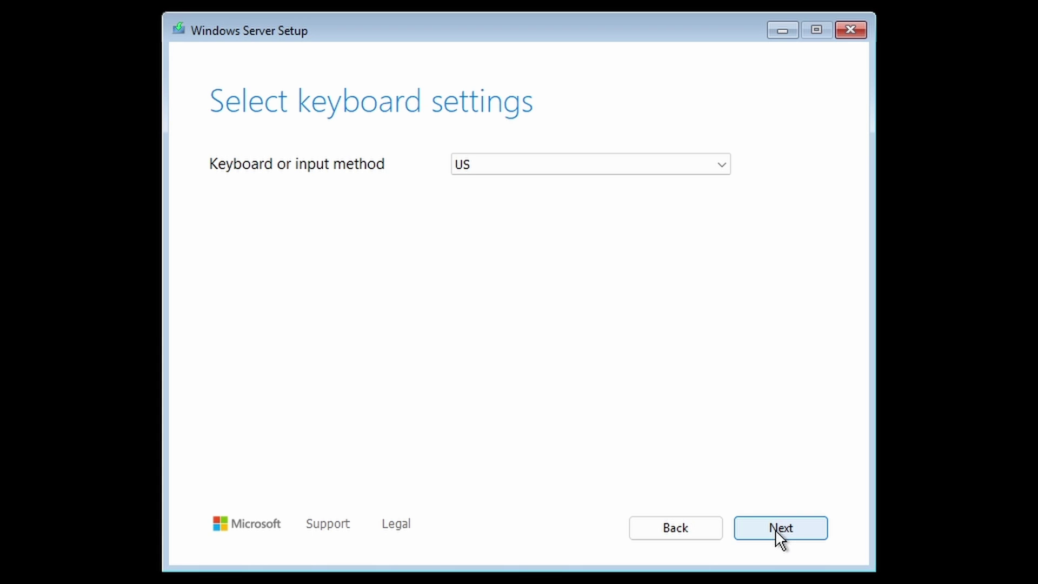
{"action": "left_click", "coordinate": [775, 530]}
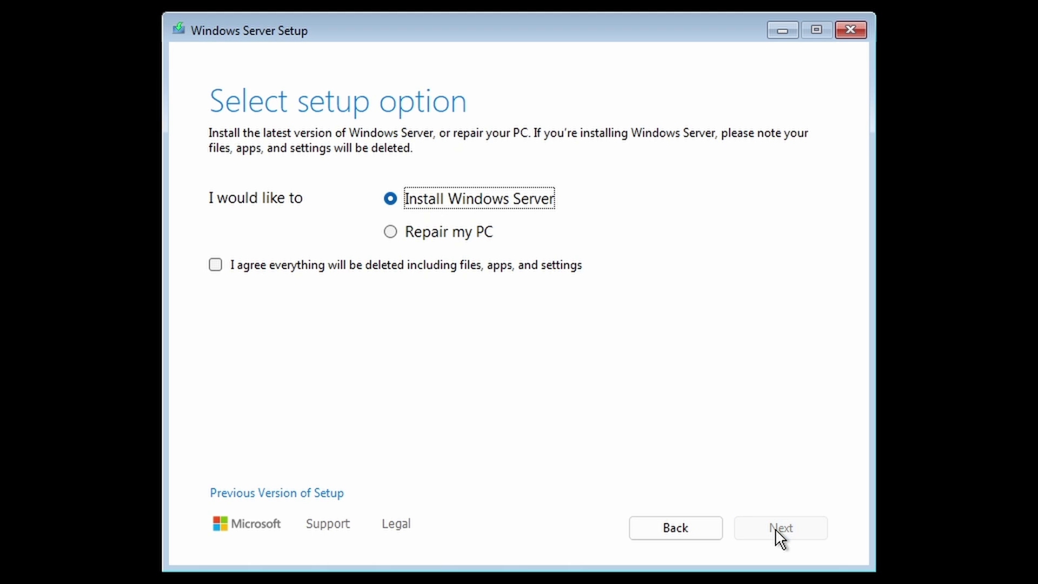
{"action": "left_click", "coordinate": [564, 265]}
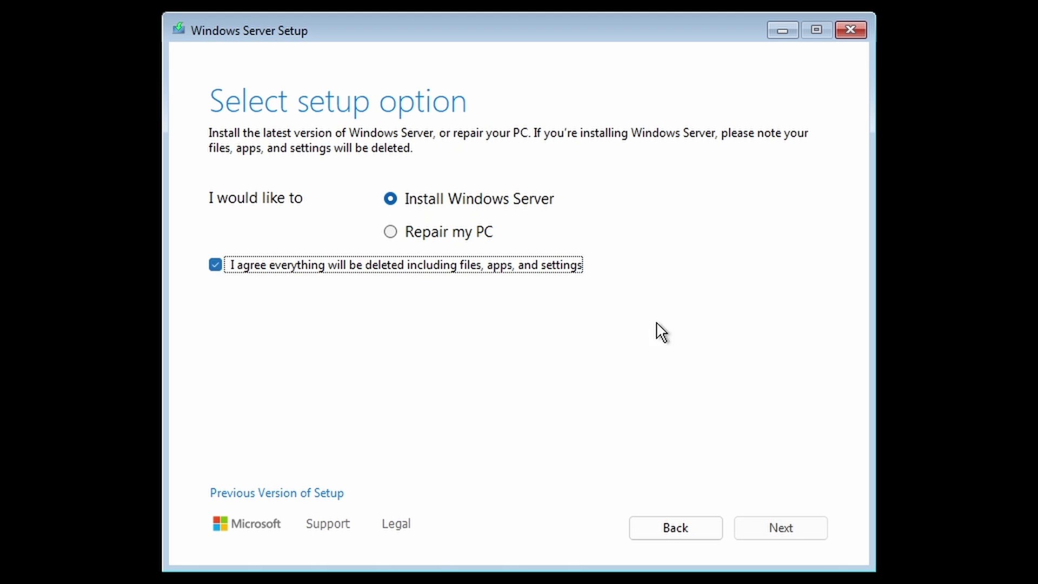
{"action": "left_click", "coordinate": [775, 529]}
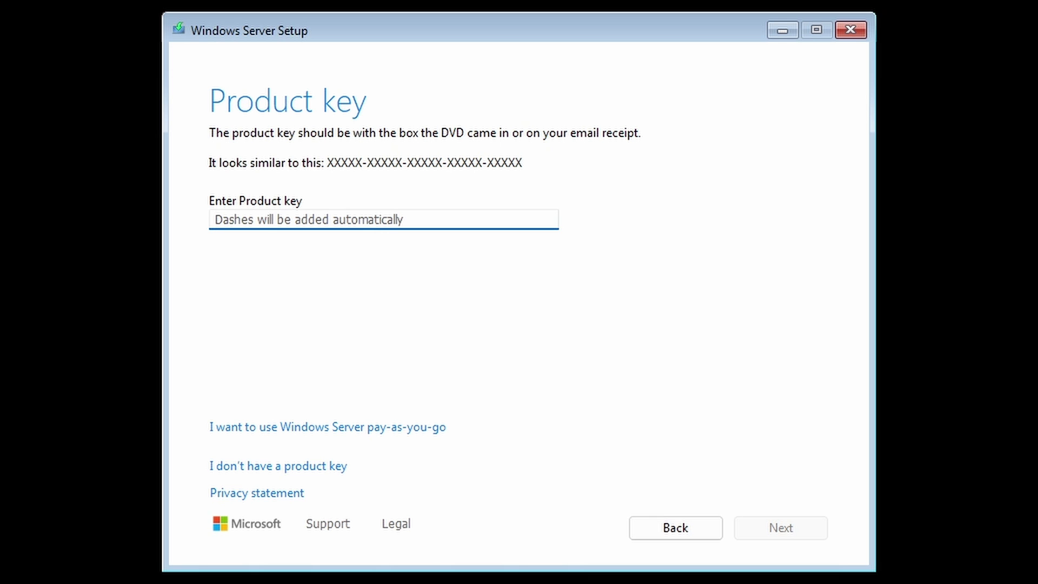
{"action": "key", "text": "ctrl+v"}
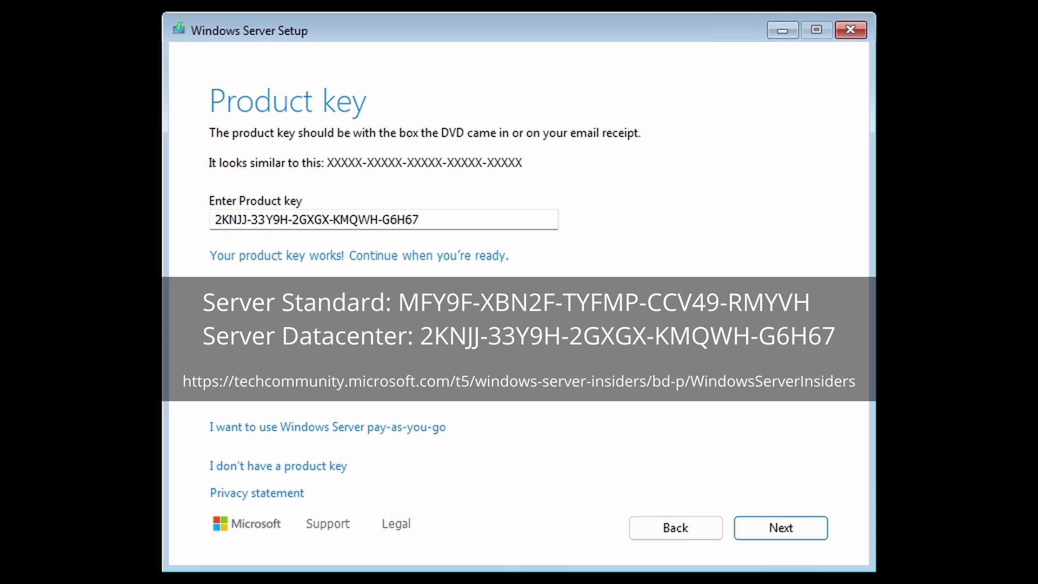
{"action": "left_click", "coordinate": [776, 528]}
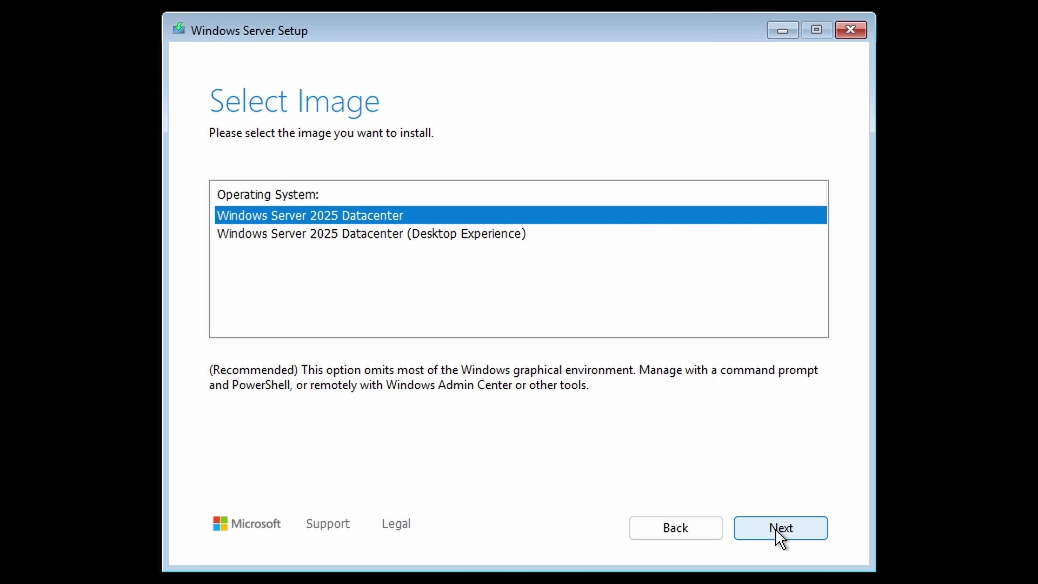
- Install Windows Server 2025 Datacenter (Desktop Experience) on Disk 0's unallocated space after accepting the license
{"action": "left_click", "coordinate": [498, 234]}
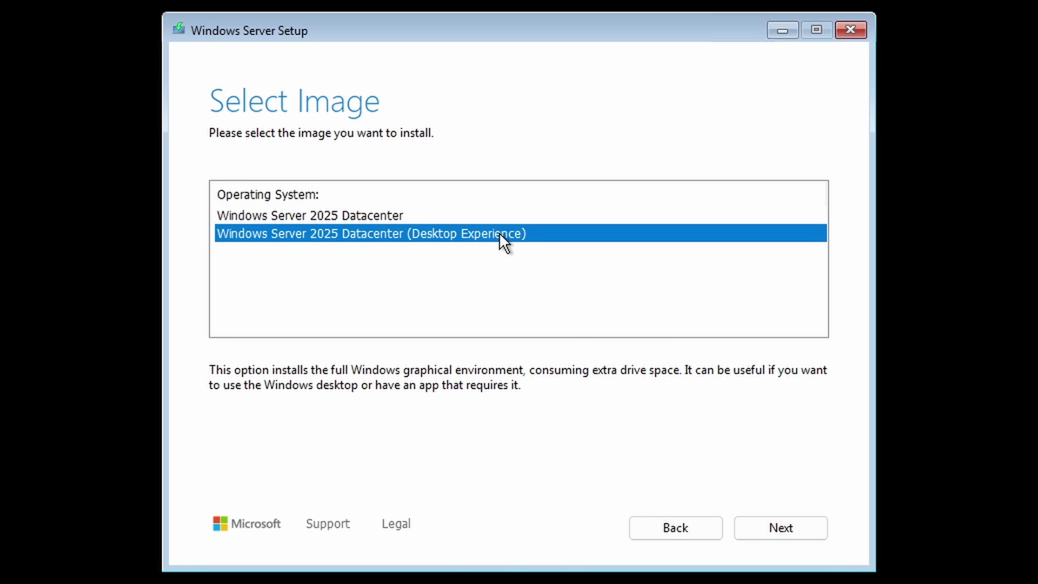
{"action": "left_click", "coordinate": [775, 529]}
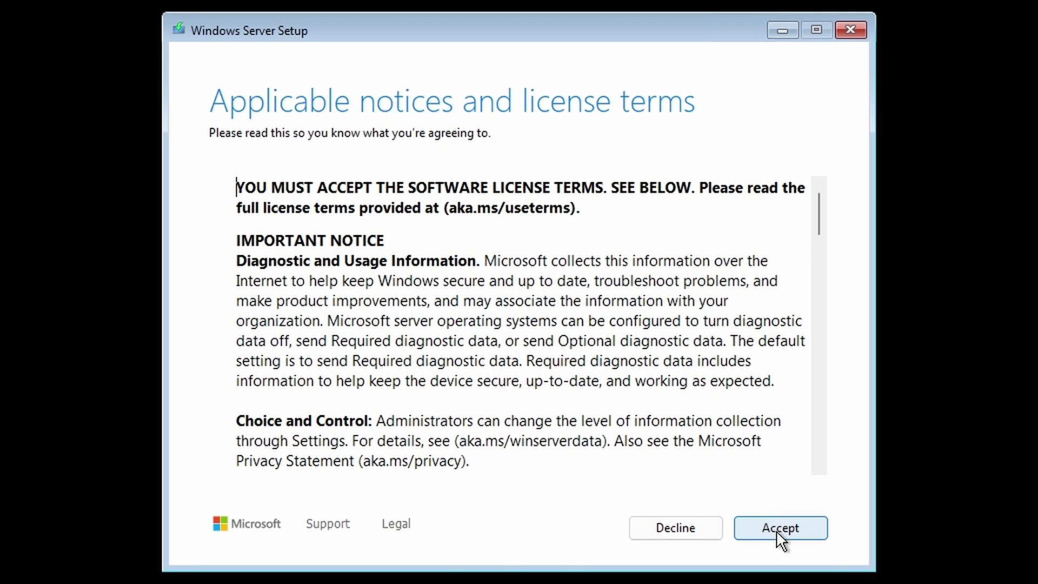
{"action": "left_click", "coordinate": [776, 531]}
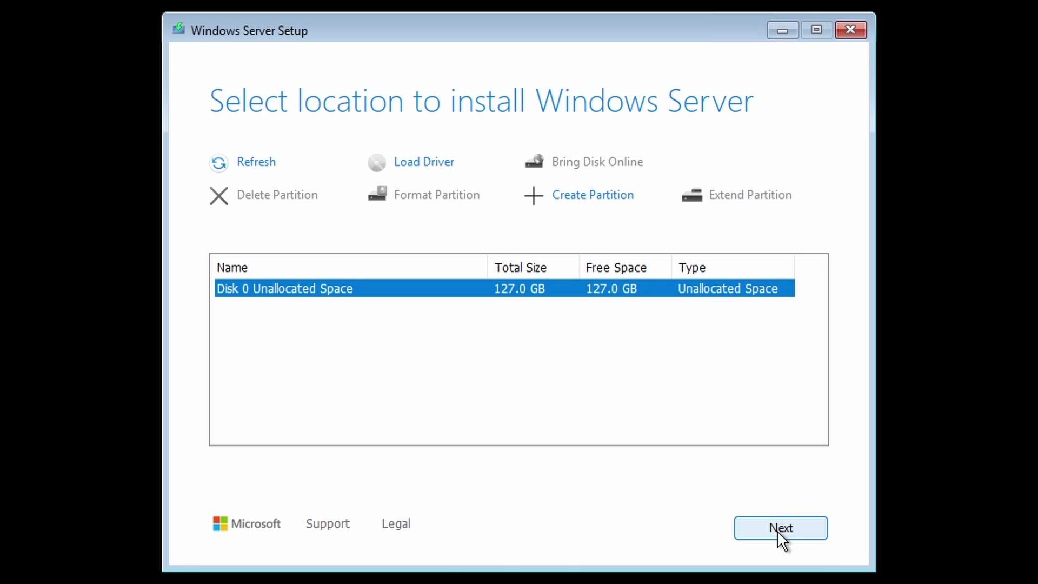
{"action": "left_click", "coordinate": [781, 530]}
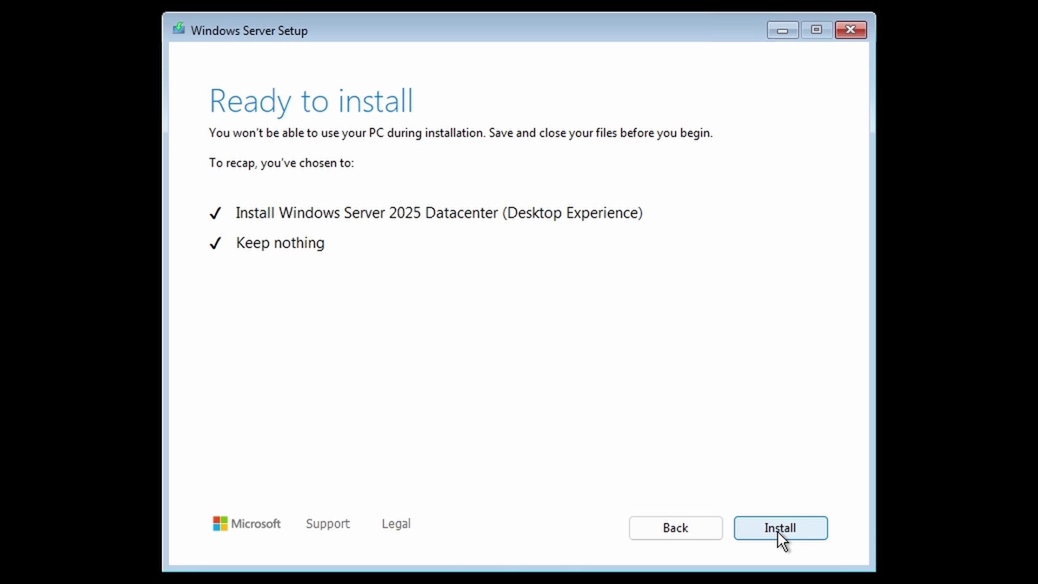
{"action": "left_click", "coordinate": [778, 530]}
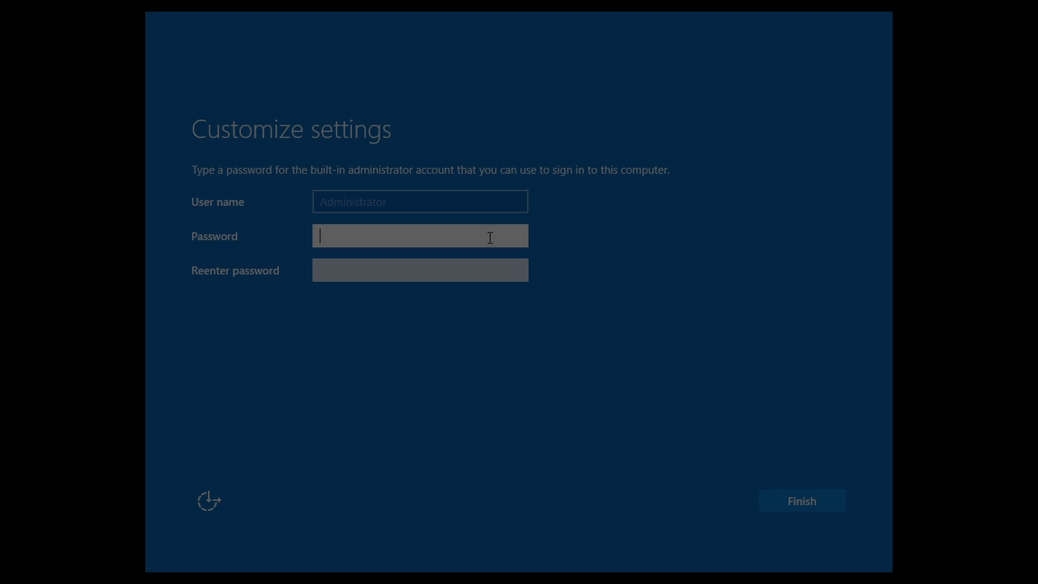
- Set and confirm the Administrator account password
{"action": "type", "text": "••••••••••••••"}
{"action": "key", "text": "Tab"}
{"action": "type", "text": "••••••••••••••"}
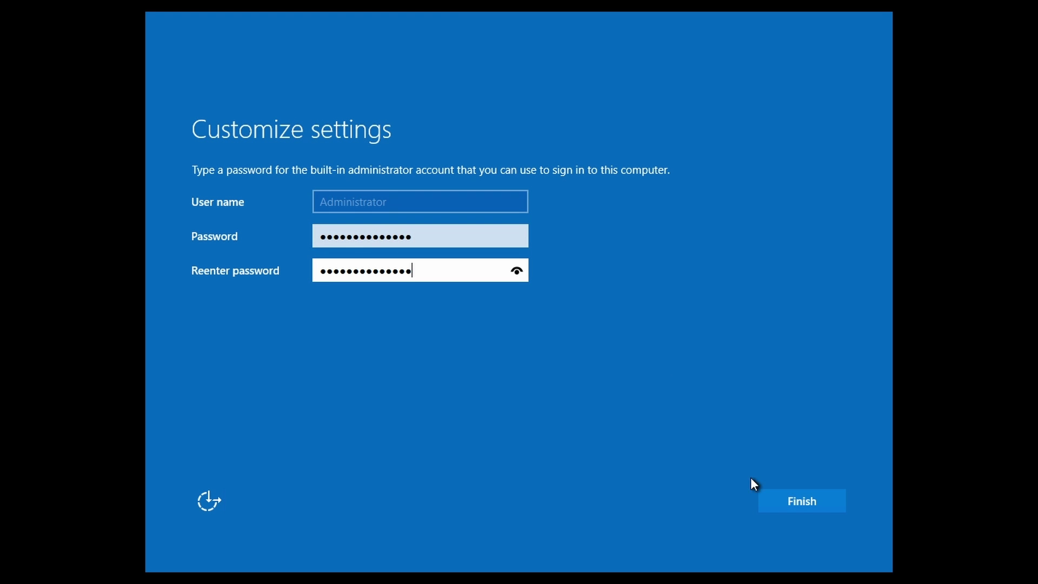
{"action": "left_click", "coordinate": [802, 498]}
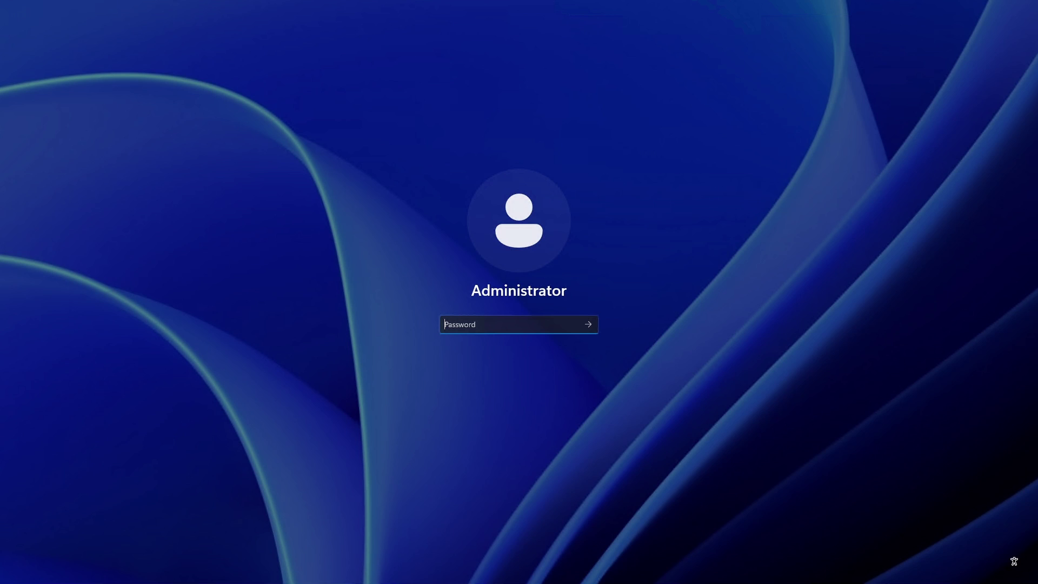
- Sign in as Administrator and choose to send Required diagnostic data only
{"action": "type", "text": "••••••••••••••"}
{"action": "key", "text": "Return"}
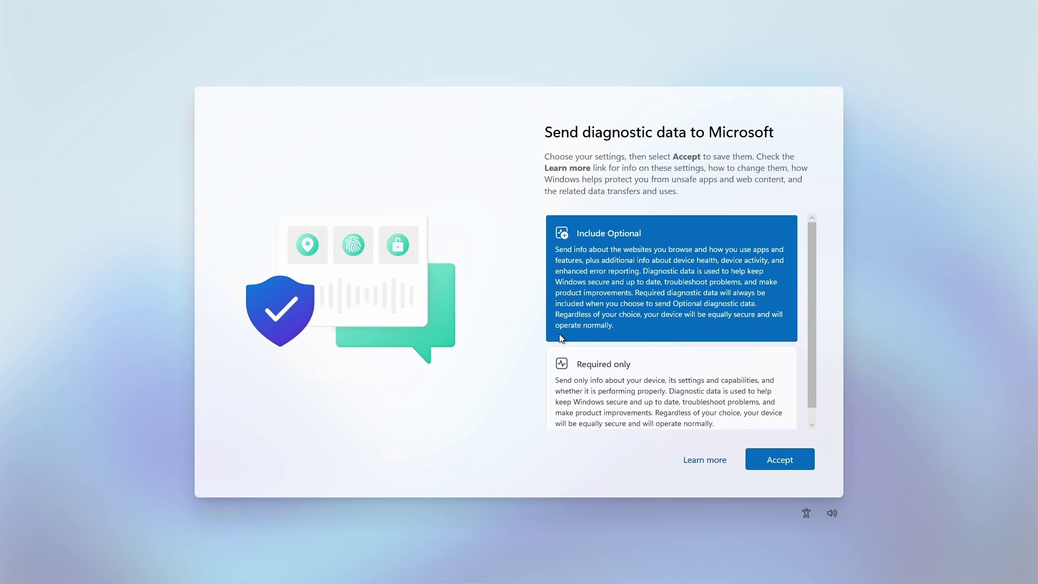
{"action": "scroll", "coordinate": [593, 365], "scroll_direction": "down", "scroll_amount": 1}
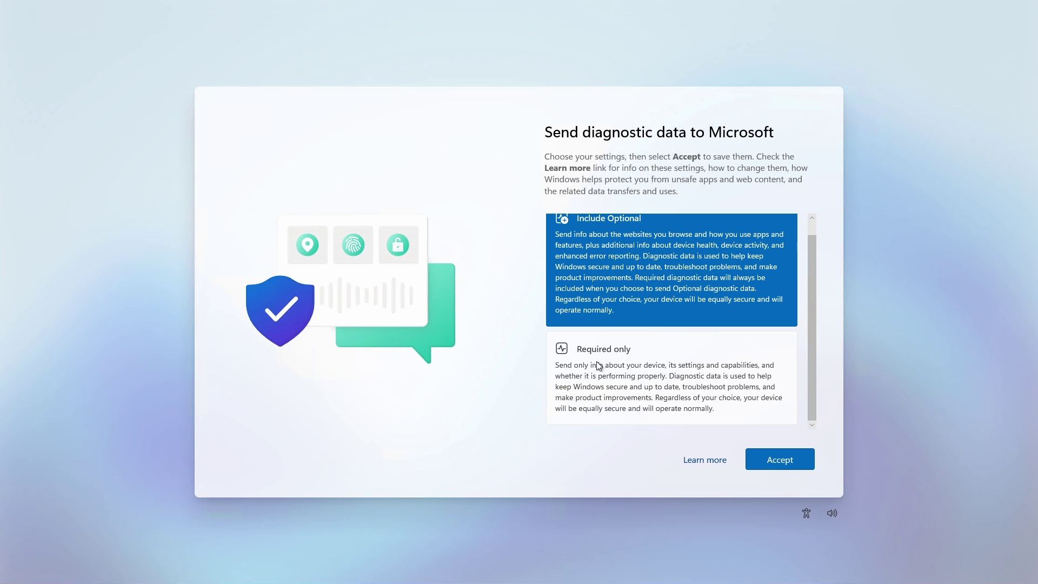
{"action": "left_click", "coordinate": [598, 367]}
{"action": "left_click", "coordinate": [775, 459]}
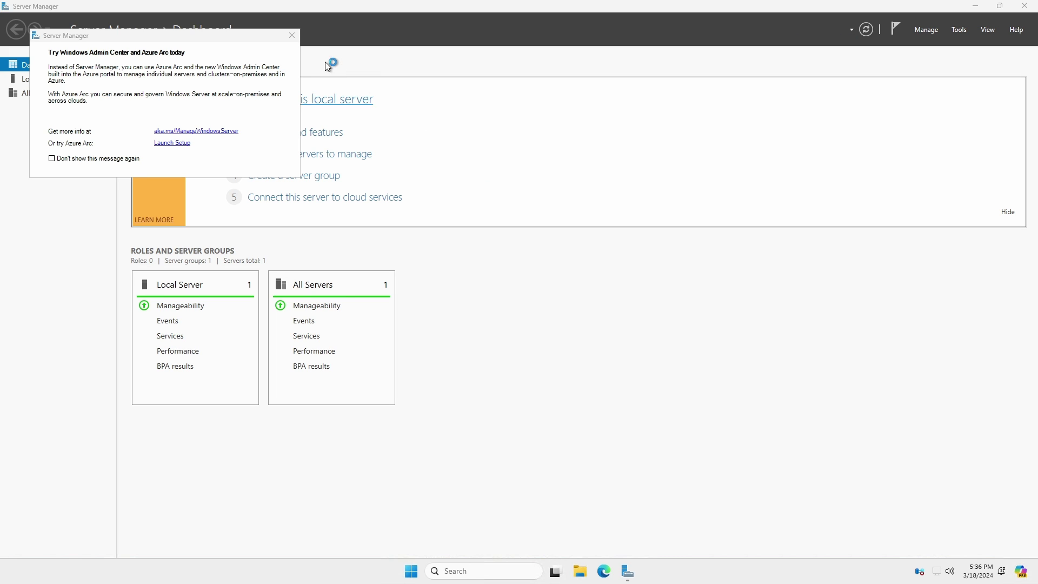
- Dismiss the Azure Arc prompt, check the Start menu, and go to Server Manager's Local Server page
{"action": "left_click", "coordinate": [295, 40]}
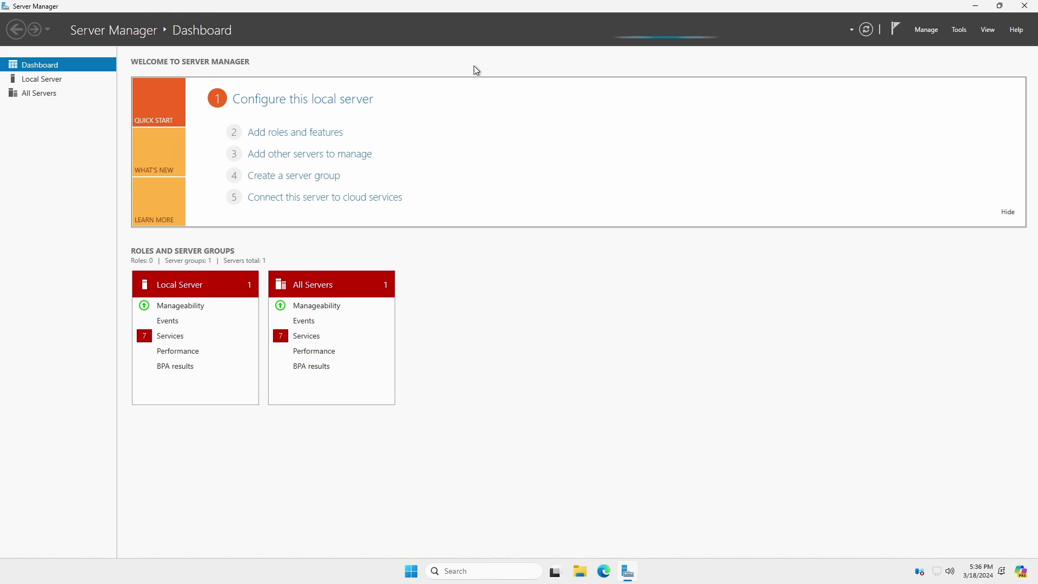
{"action": "left_click", "coordinate": [976, 6]}
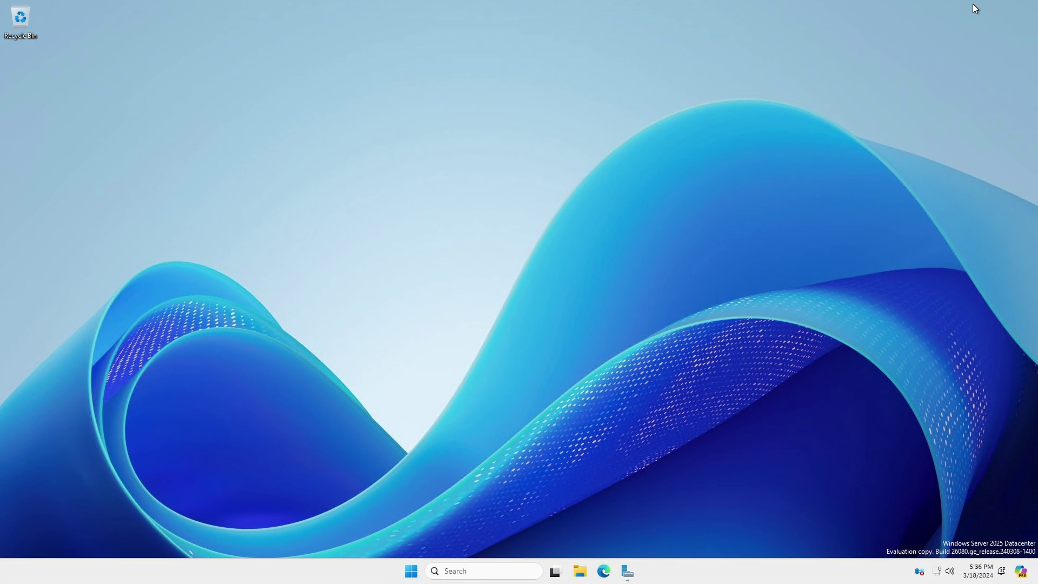
{"action": "left_click", "coordinate": [411, 575]}
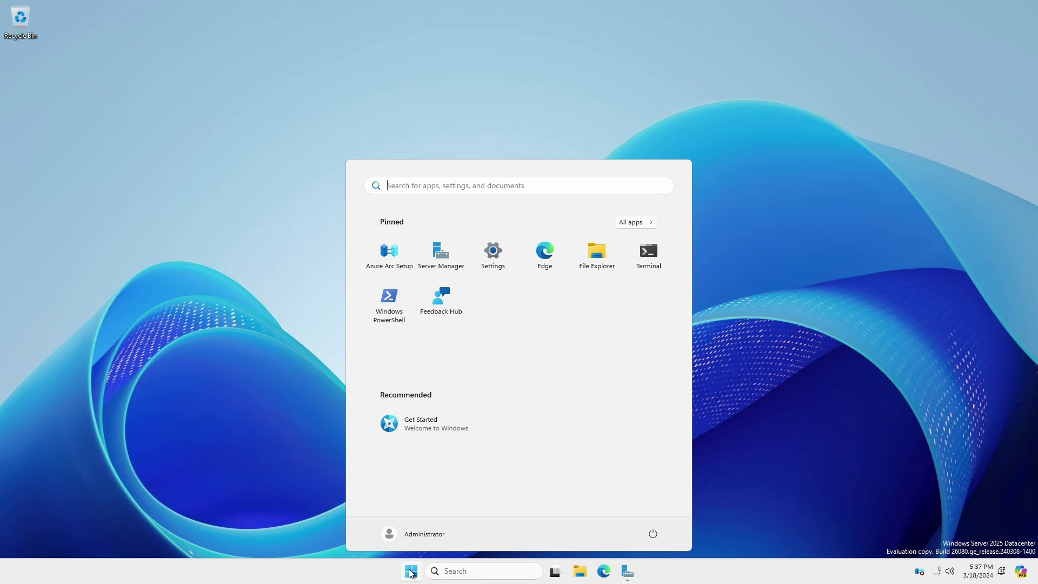
{"action": "left_click", "coordinate": [411, 573]}
{"action": "left_click", "coordinate": [628, 573]}
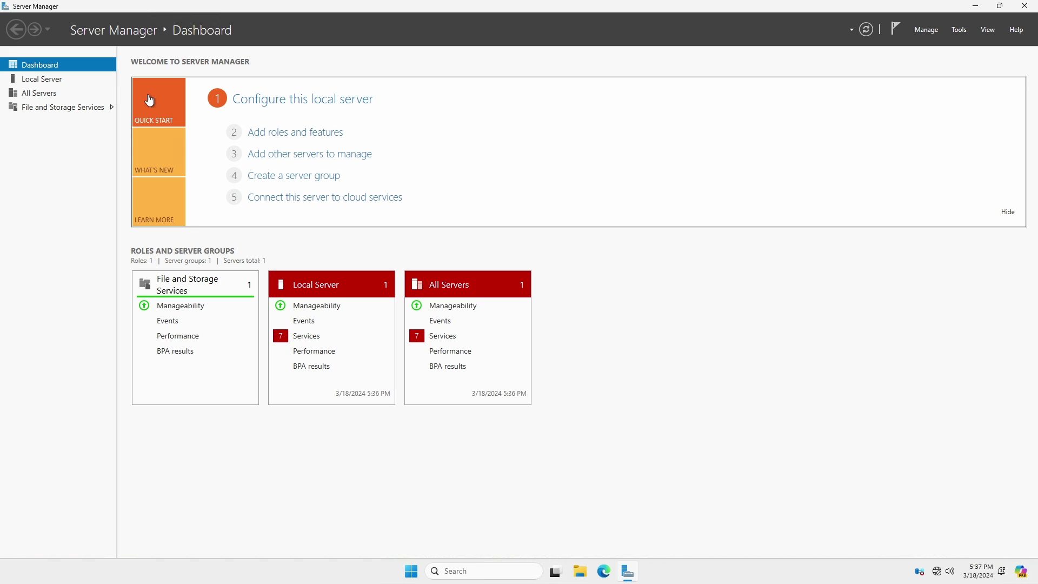
{"action": "left_click", "coordinate": [64, 80]}
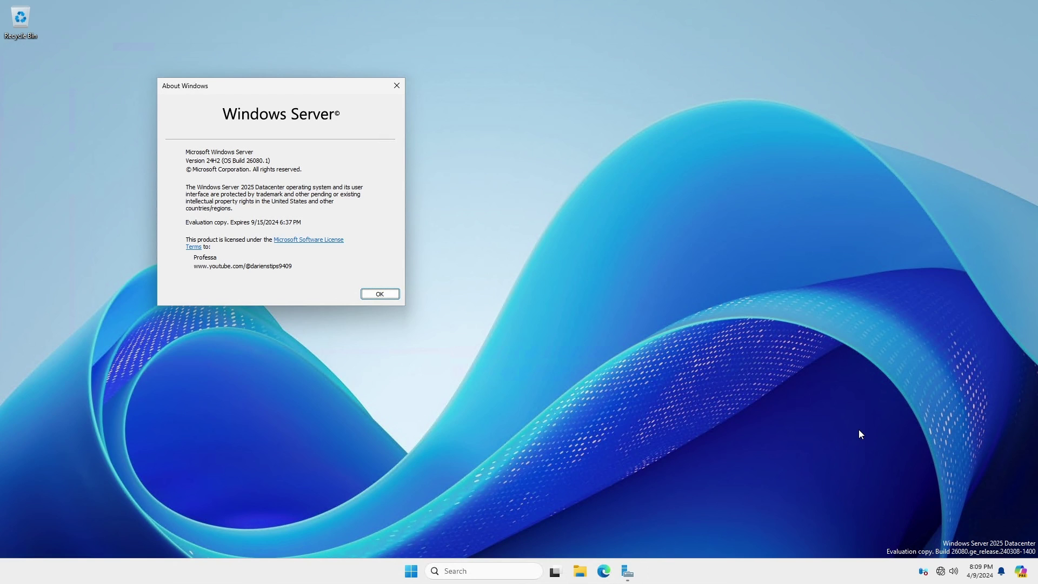
- Close About Windows, enable Remote SSH Access on Local Server, and refresh the properties
{"action": "key", "text": "Return"}
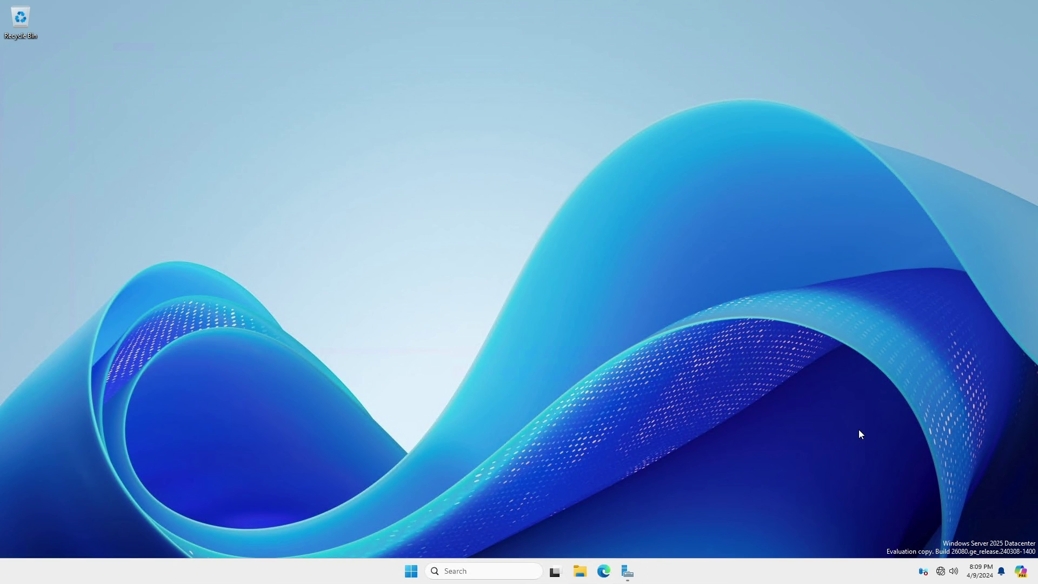
{"action": "left_click", "coordinate": [637, 562]}
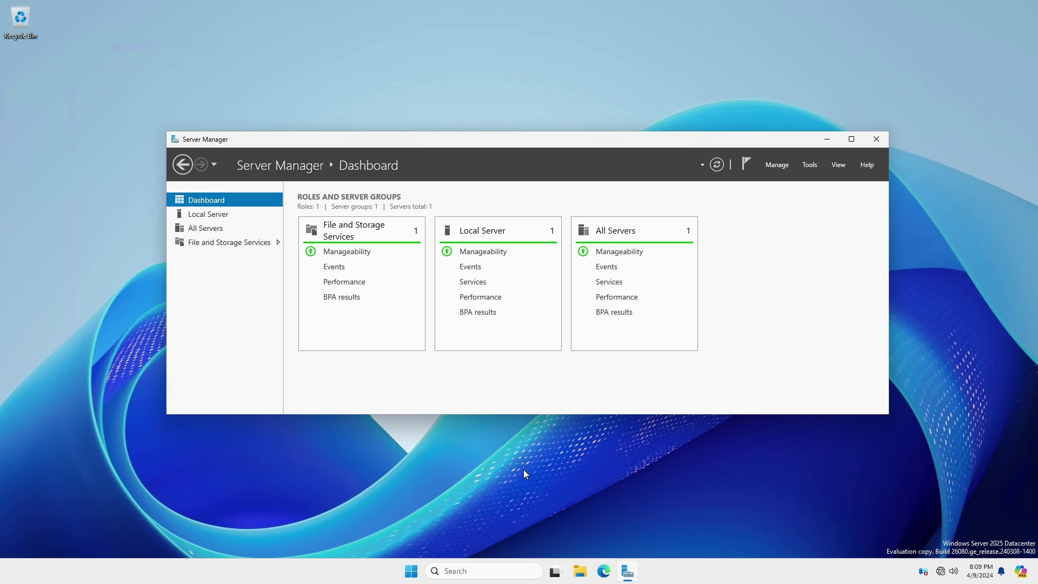
{"action": "left_click", "coordinate": [214, 217]}
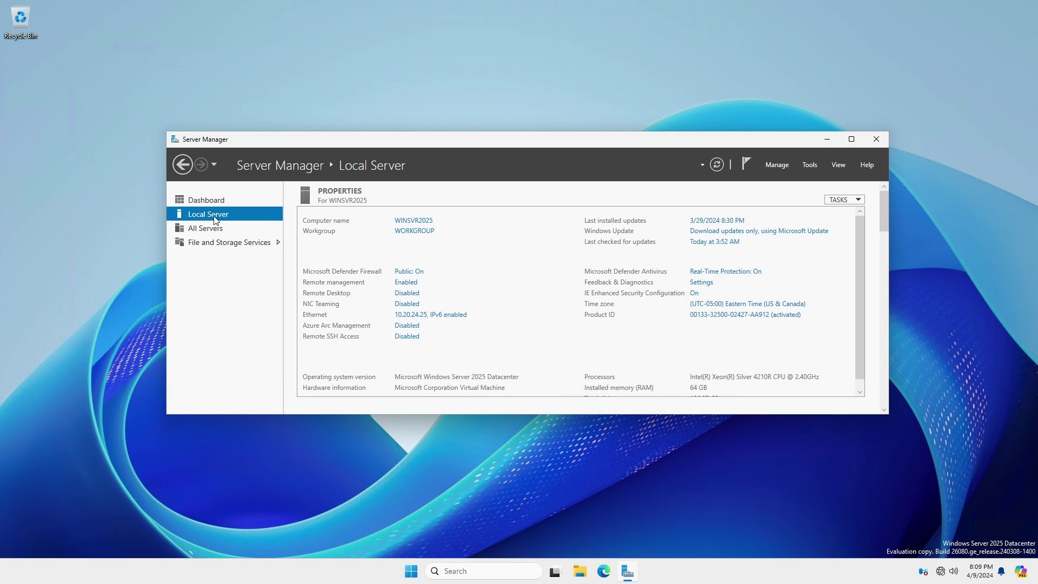
{"action": "left_click", "coordinate": [408, 337]}
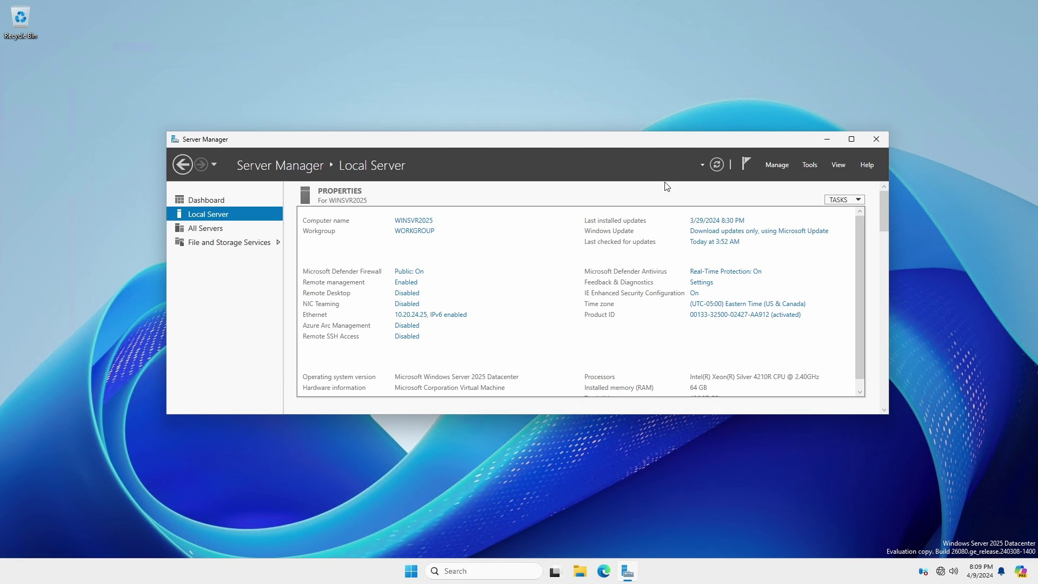
{"action": "left_click", "coordinate": [718, 166]}
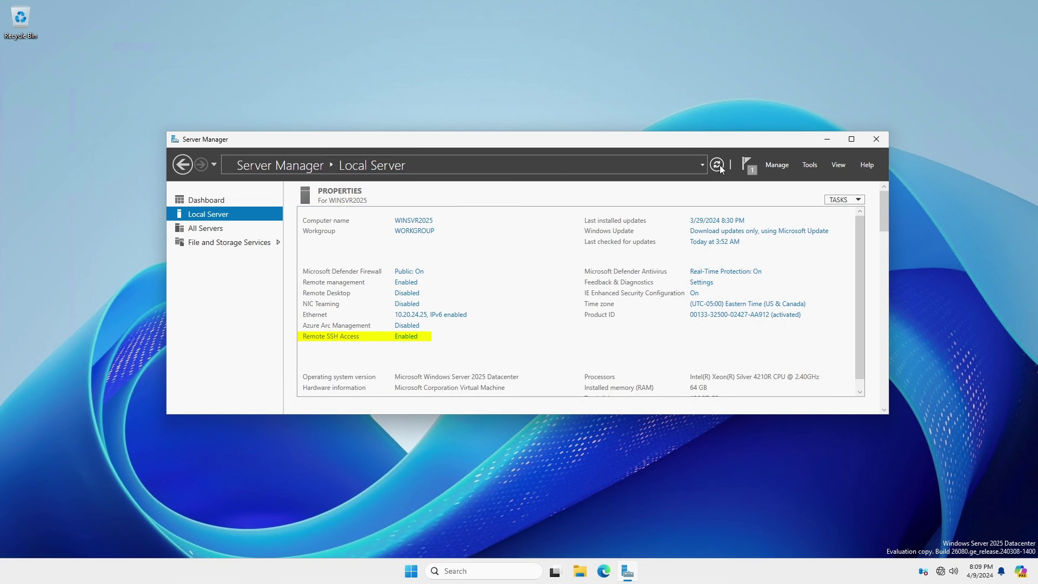
- Open the advanced firewall settings and find the OpenSSH SSH Server (sshd) inbound rule
{"action": "left_click", "coordinate": [417, 274]}
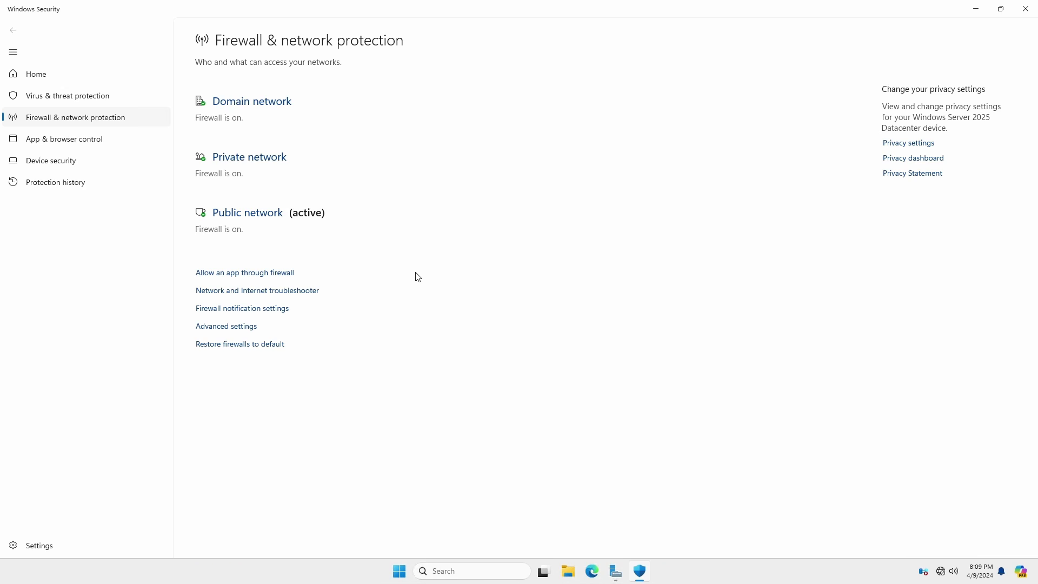
{"action": "left_click", "coordinate": [243, 327]}
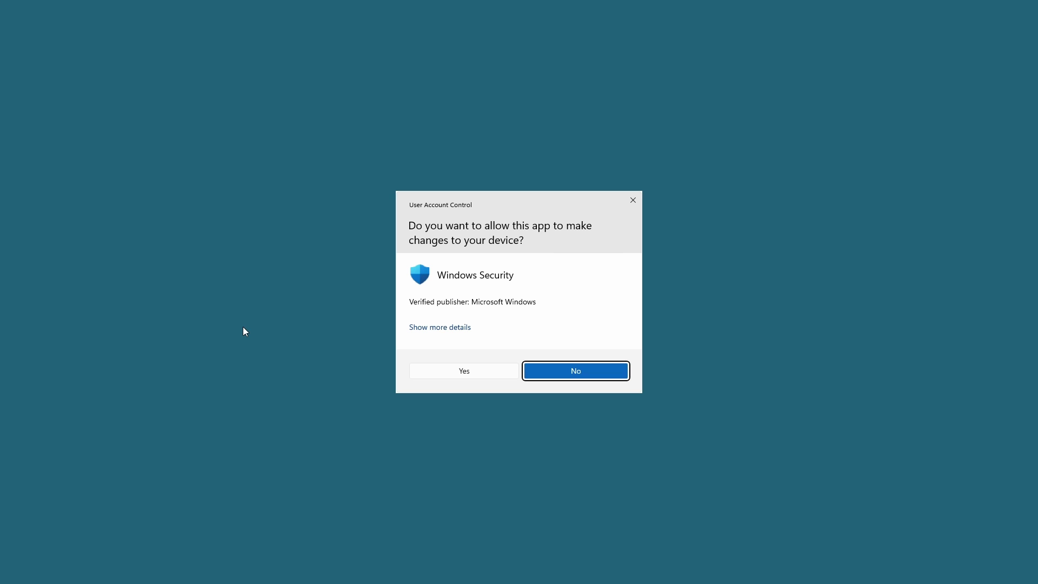
{"action": "left_click", "coordinate": [445, 373]}
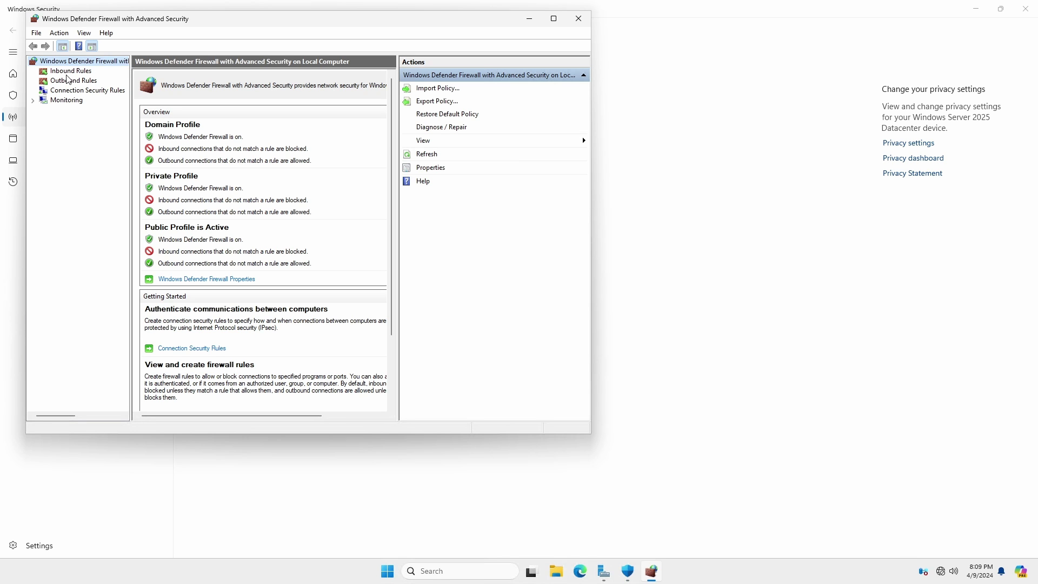
{"action": "left_click", "coordinate": [68, 72]}
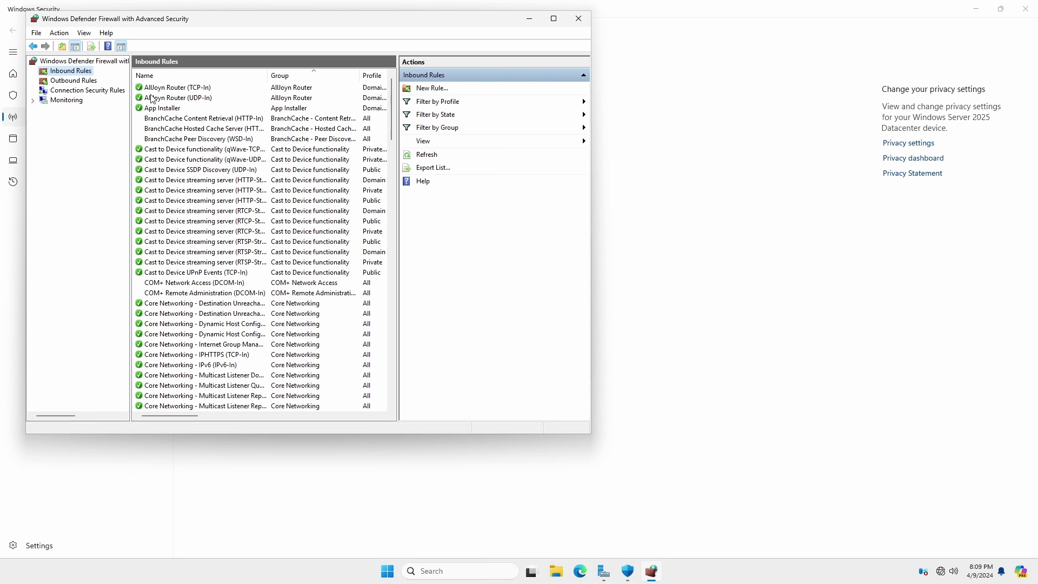
{"action": "left_click", "coordinate": [170, 99]}
{"action": "key", "text": "o"}
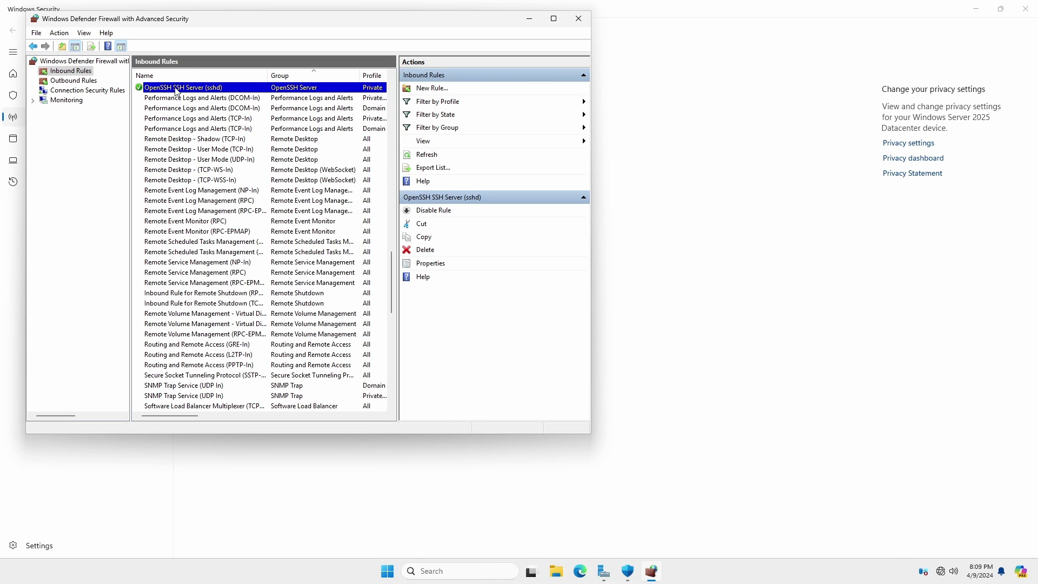
- Extend the OpenSSH SSH Server rule's profiles to include Public networks
{"action": "double_click", "coordinate": [177, 88]}
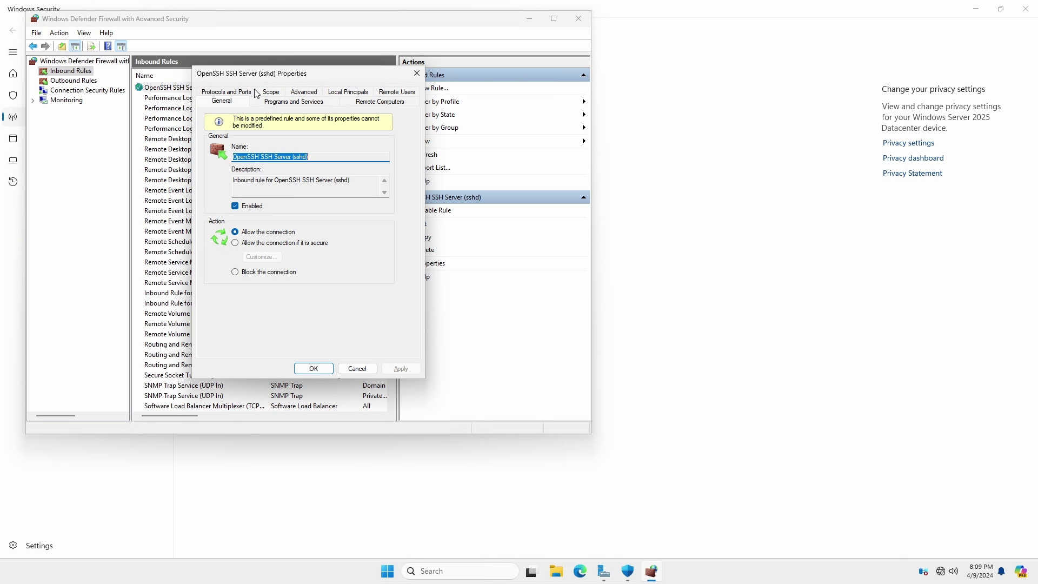
{"action": "left_click", "coordinate": [299, 94]}
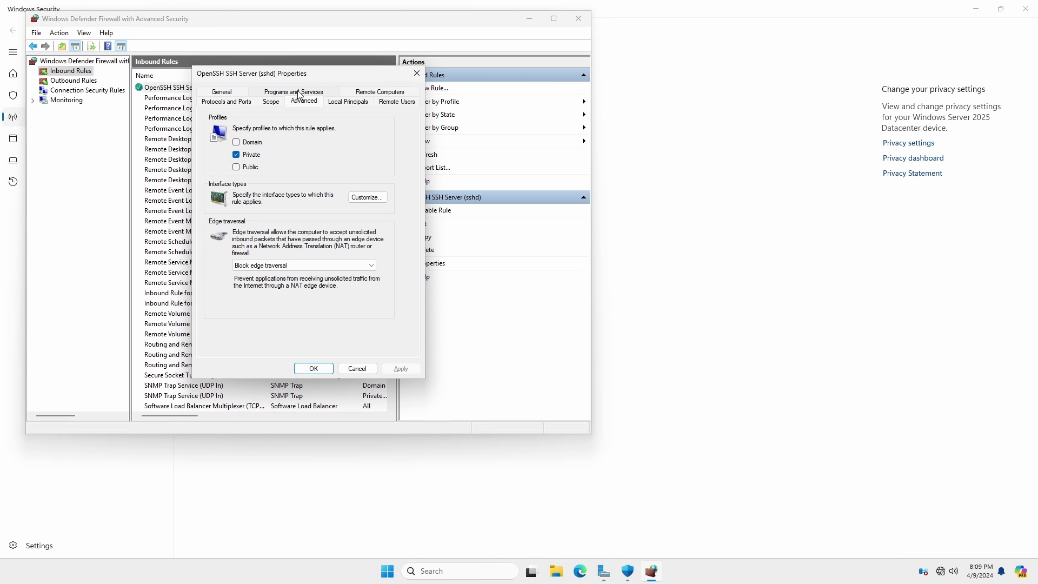
{"action": "left_click", "coordinate": [236, 168]}
- Limit the rule's remote addresses to the Local subnet predefined set, save, and close the firewall windows
{"action": "left_click", "coordinate": [272, 103]}
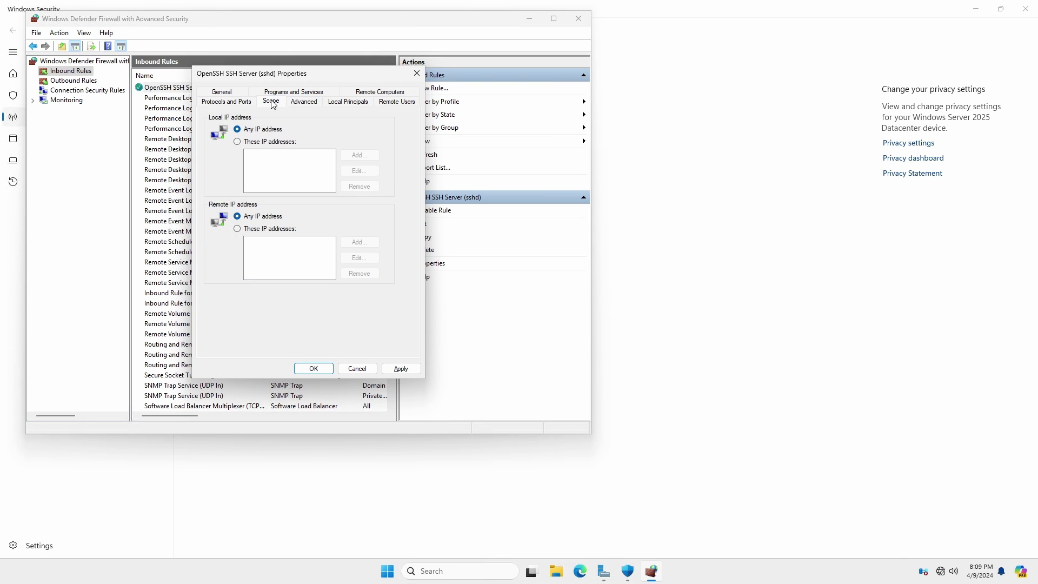
{"action": "left_click", "coordinate": [260, 230]}
{"action": "left_click", "coordinate": [359, 242]}
{"action": "left_click", "coordinate": [287, 266]}
{"action": "left_click", "coordinate": [287, 277]}
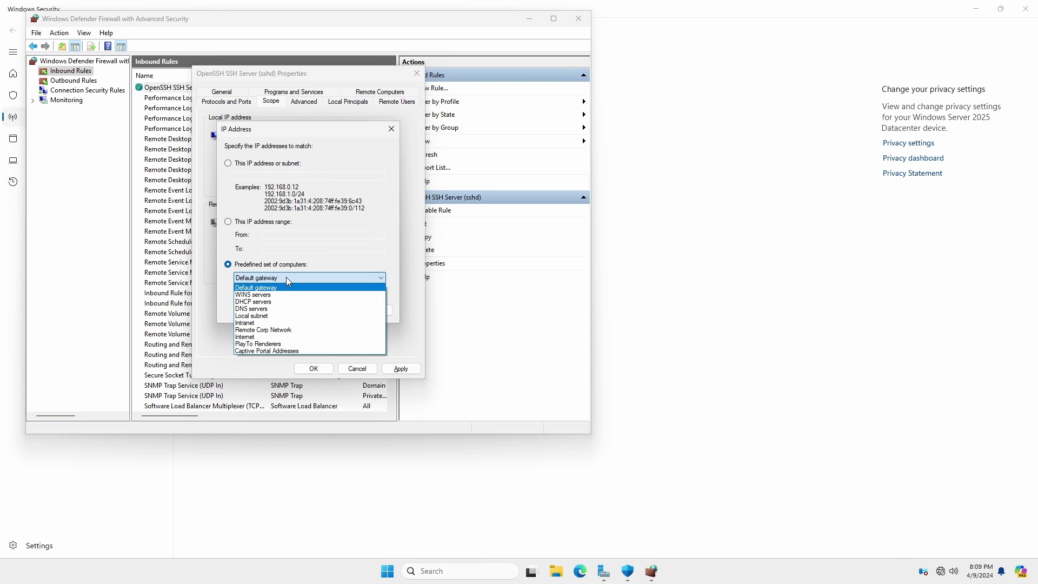
{"action": "left_click", "coordinate": [272, 316]}
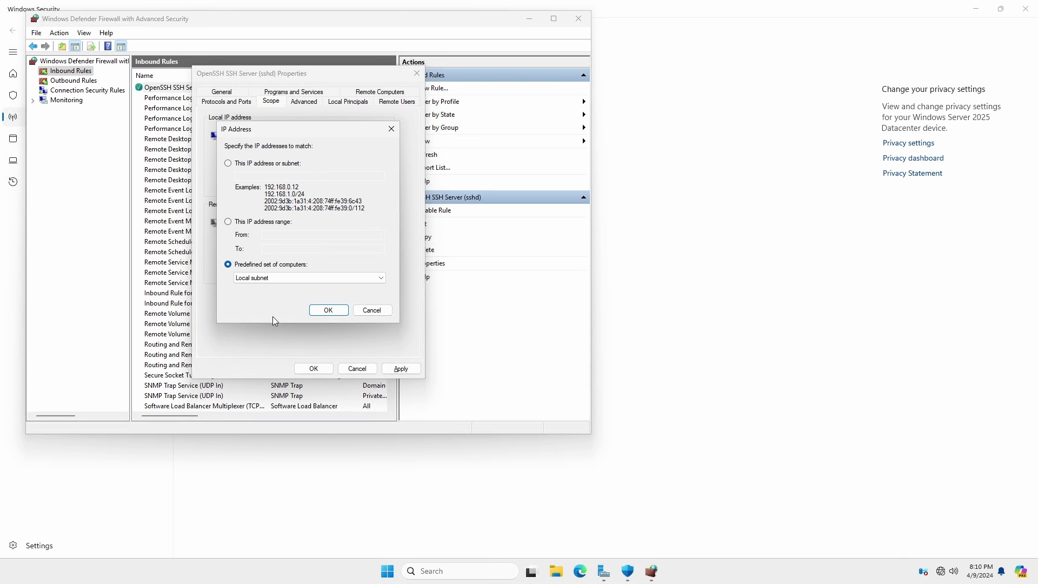
{"action": "left_click", "coordinate": [327, 312]}
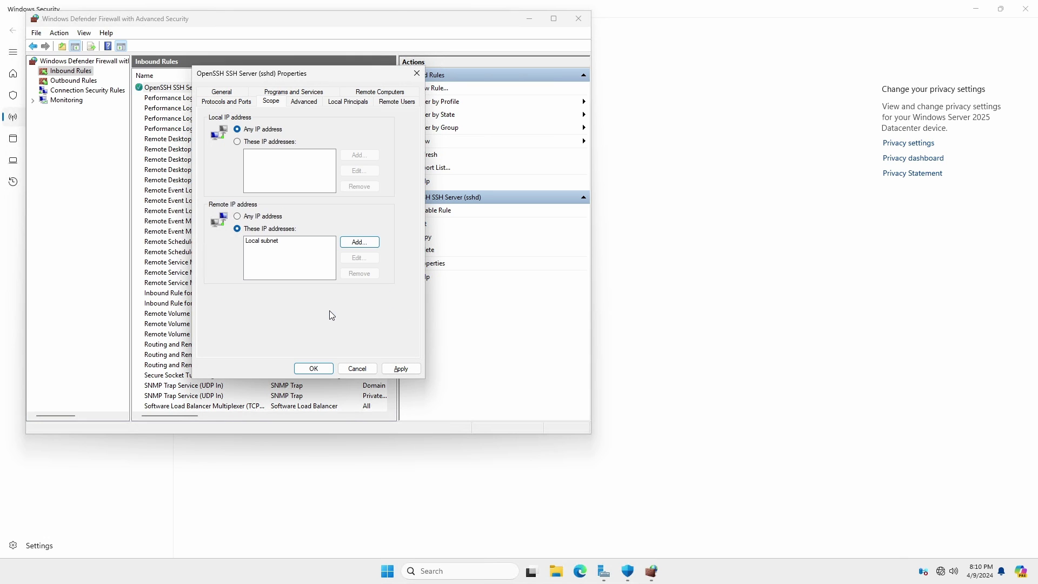
{"action": "left_click", "coordinate": [312, 369]}
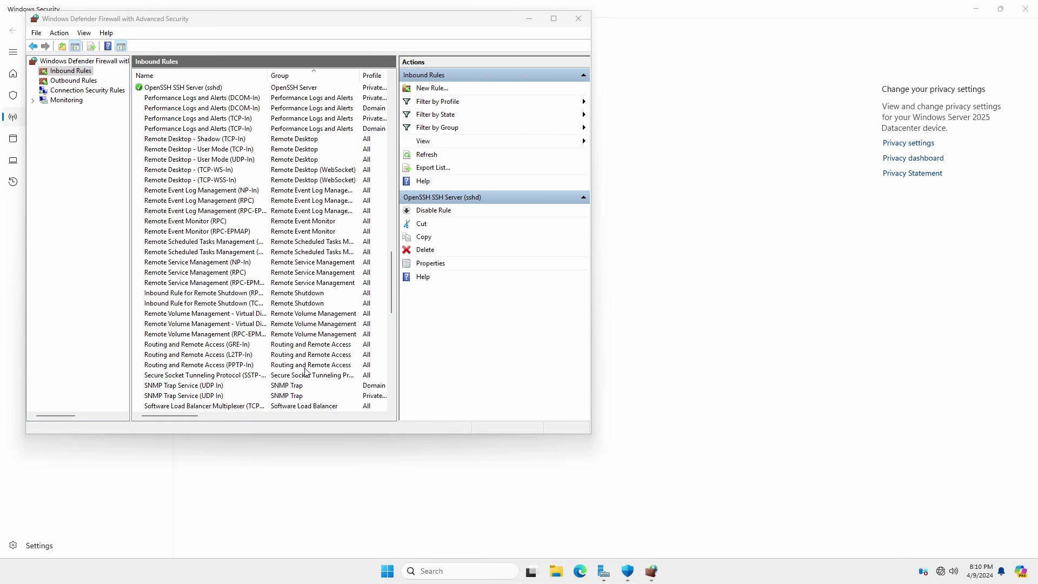
{"action": "left_click", "coordinate": [578, 18]}
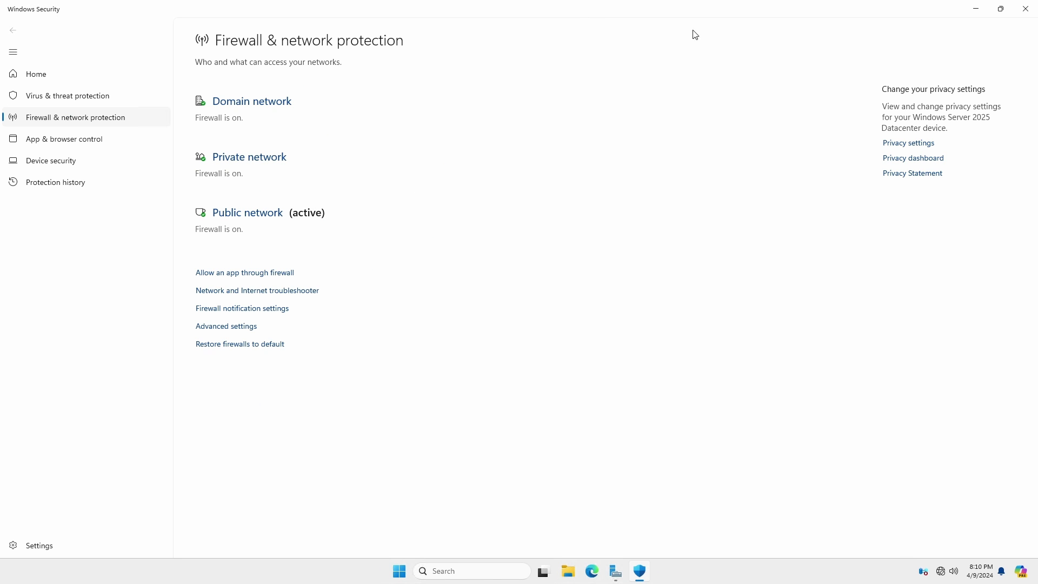
{"action": "left_click", "coordinate": [1025, 9]}
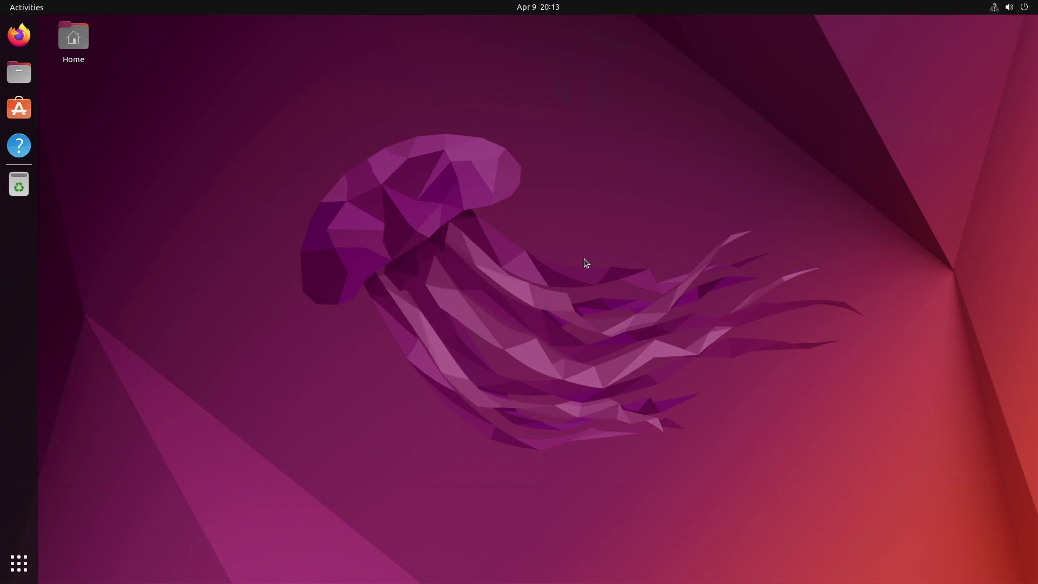
- From an Ubuntu terminal, SSH to the server as the local user and accept its host key
{"action": "right_click", "coordinate": [586, 263]}
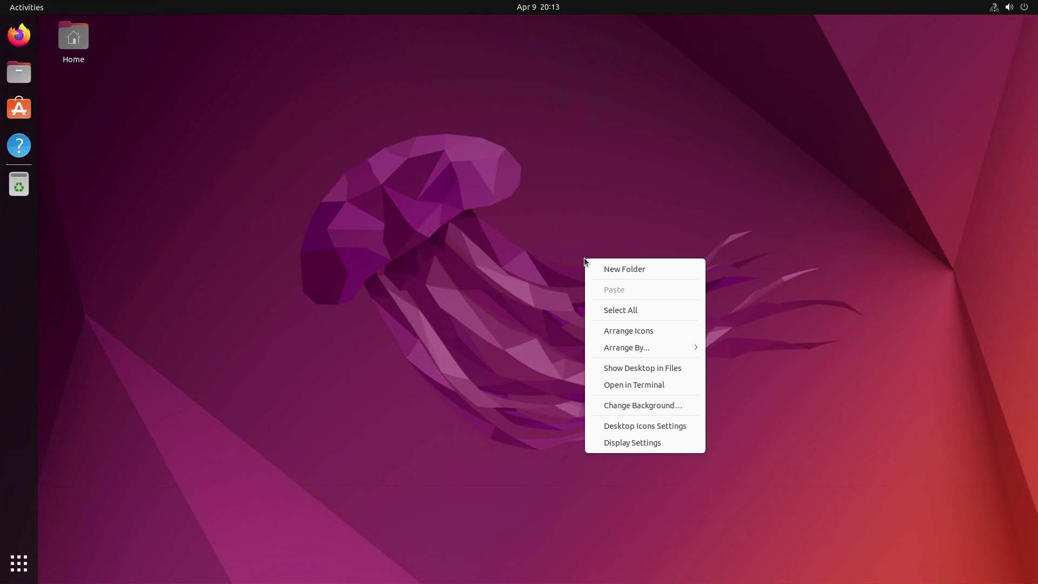
{"action": "left_click", "coordinate": [635, 384]}
{"action": "type", "text": "ssh professa@winsvr2025.dariens.tips"}
{"action": "key", "text": "Return"}
{"action": "type", "text": "yes"}
{"action": "key", "text": "Return"}
{"action": "key", "text": "Return"}
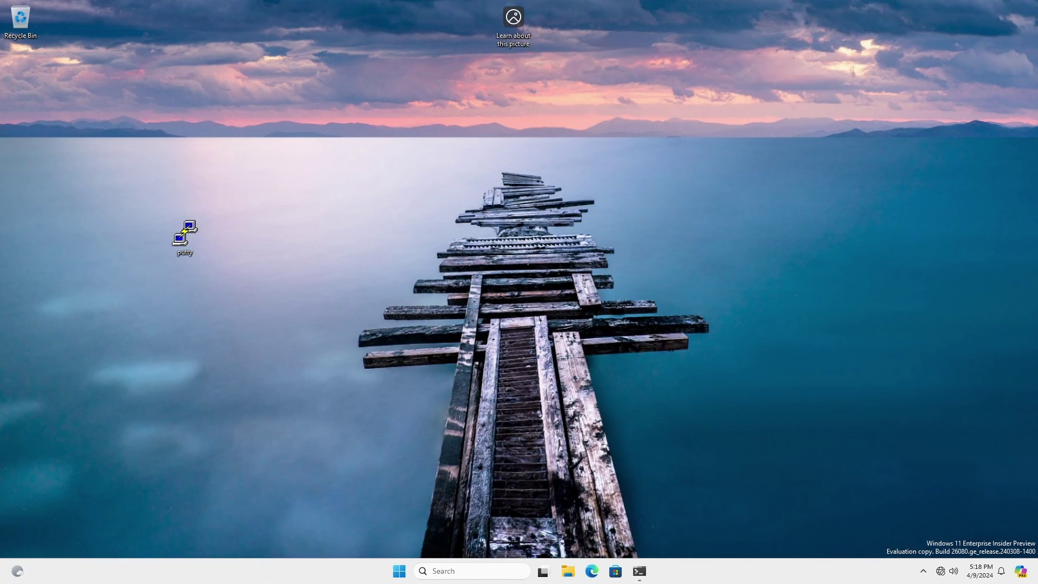
- SSH into the server from Windows PowerShell with the account password, then exit and close it
{"action": "left_click", "coordinate": [640, 571]}
{"action": "key", "text": "ctrl+v"}
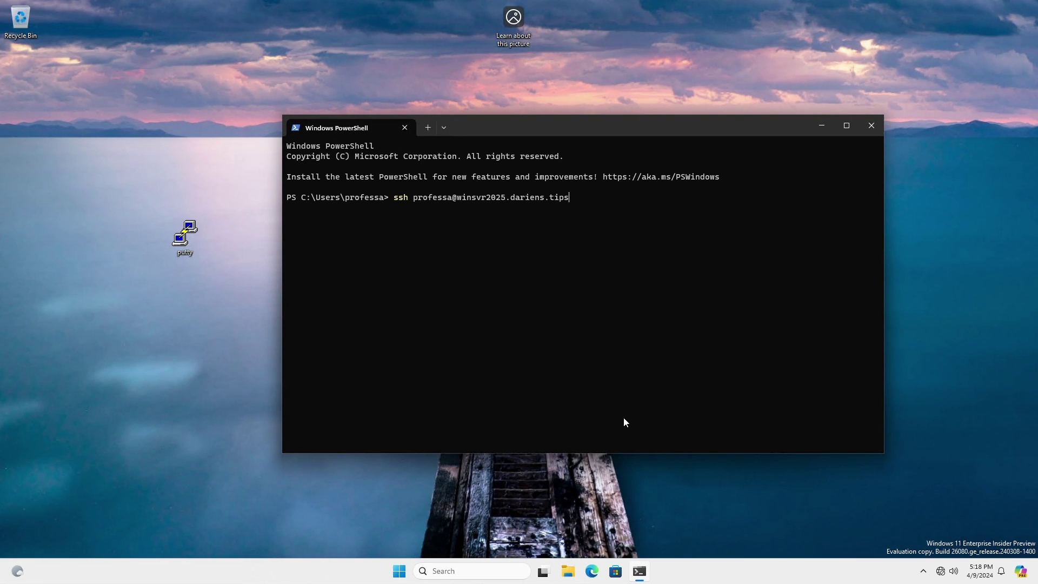
{"action": "key", "text": "Return"}
{"action": "type", "text": "yes"}
{"action": "key", "text": "Return"}
{"action": "key", "text": "ctrl+v"}
{"action": "key", "text": "Return"}
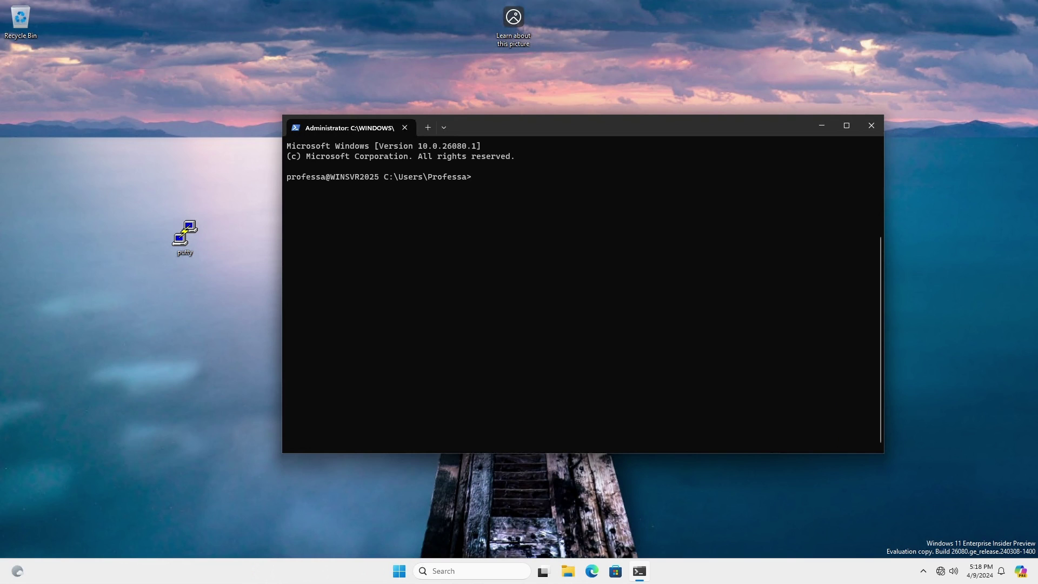
{"action": "type", "text": "exit"}
{"action": "key", "text": "Return"}
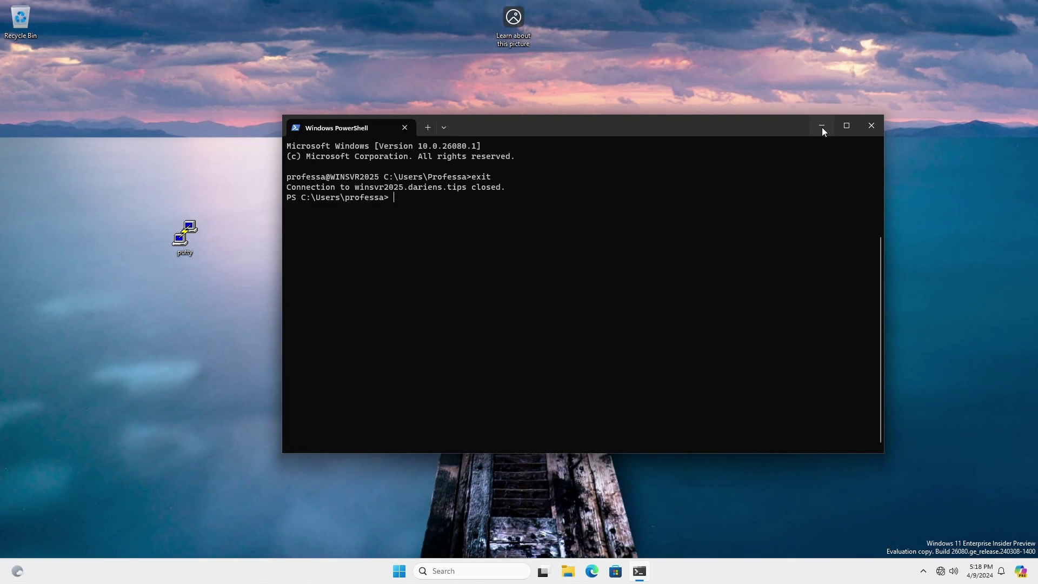
{"action": "left_click", "coordinate": [872, 125]}
- Connect to the server in PuTTY by host name and log in with the user name
{"action": "double_click", "coordinate": [194, 232]}
{"action": "type", "text": "winsvr2025.dariens.tips"}
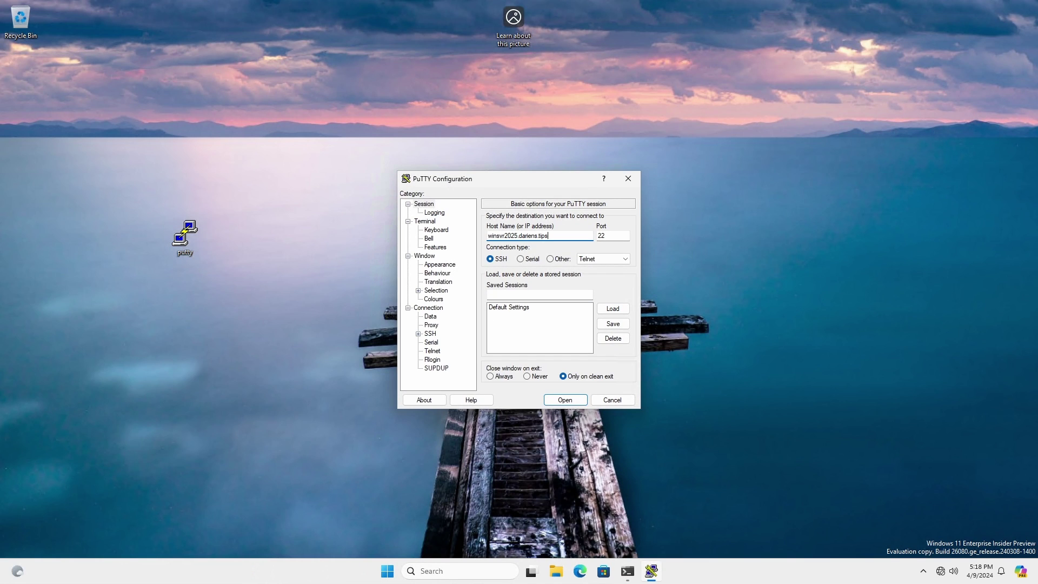
{"action": "key", "text": "Return"}
{"action": "left_click", "coordinate": [321, 326]}
{"action": "type", "text": "professa"}
{"action": "key", "text": "Return"}
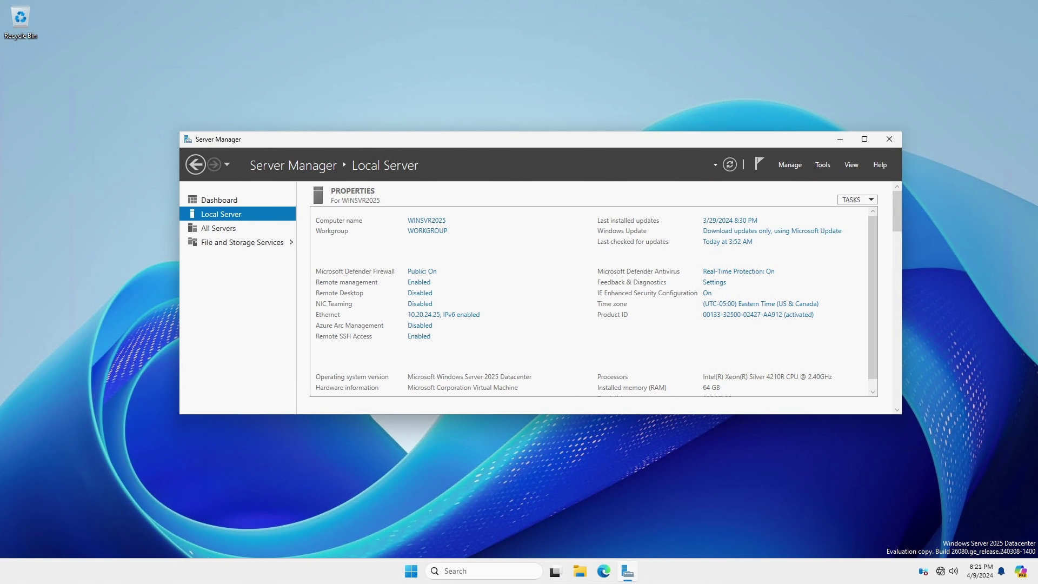
- In Computer Management's Local Users and Groups, add the user account to the OpenSSH Users group
{"action": "left_click", "coordinate": [823, 165]}
{"action": "left_click", "coordinate": [854, 189]}
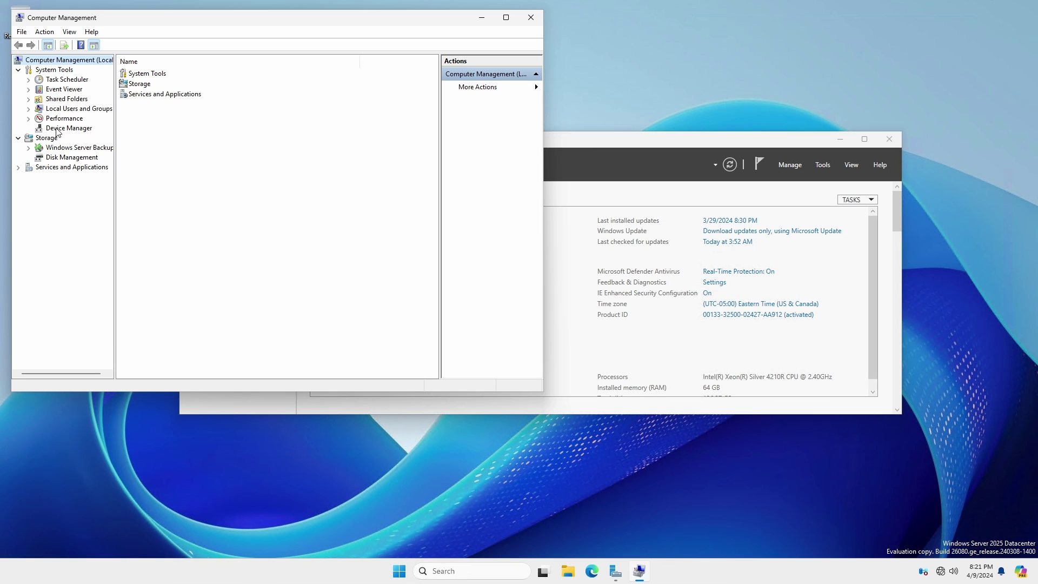
{"action": "left_click", "coordinate": [76, 110]}
{"action": "double_click", "coordinate": [138, 85]}
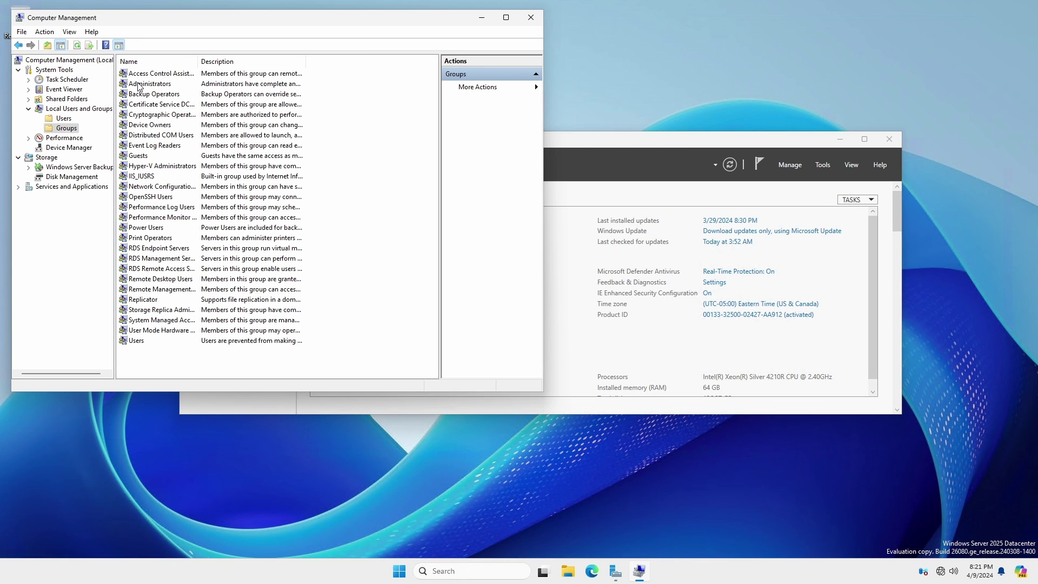
{"action": "double_click", "coordinate": [157, 198]}
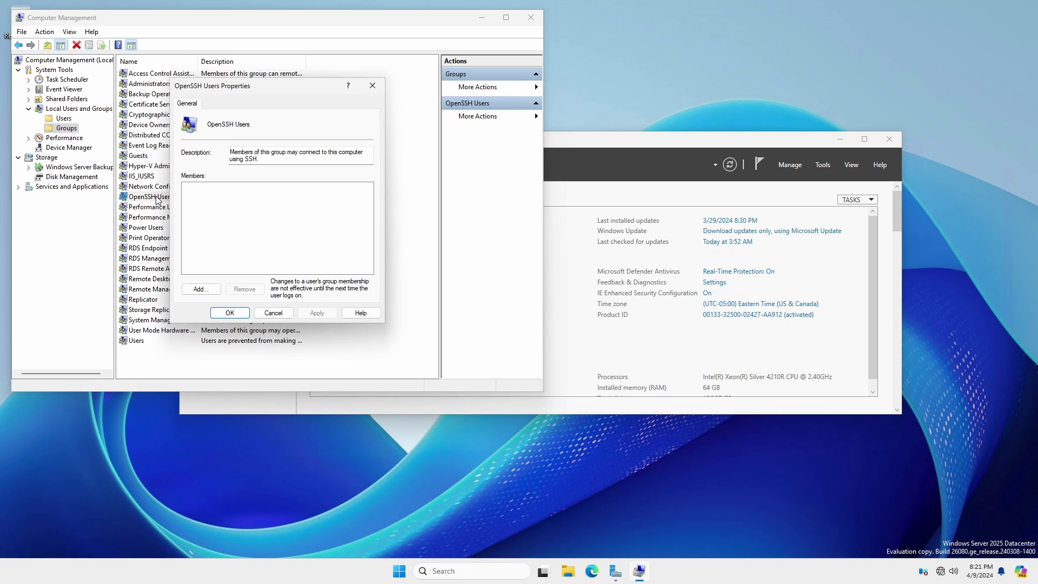
{"action": "left_click", "coordinate": [203, 289]}
{"action": "type", "text": "profess"}
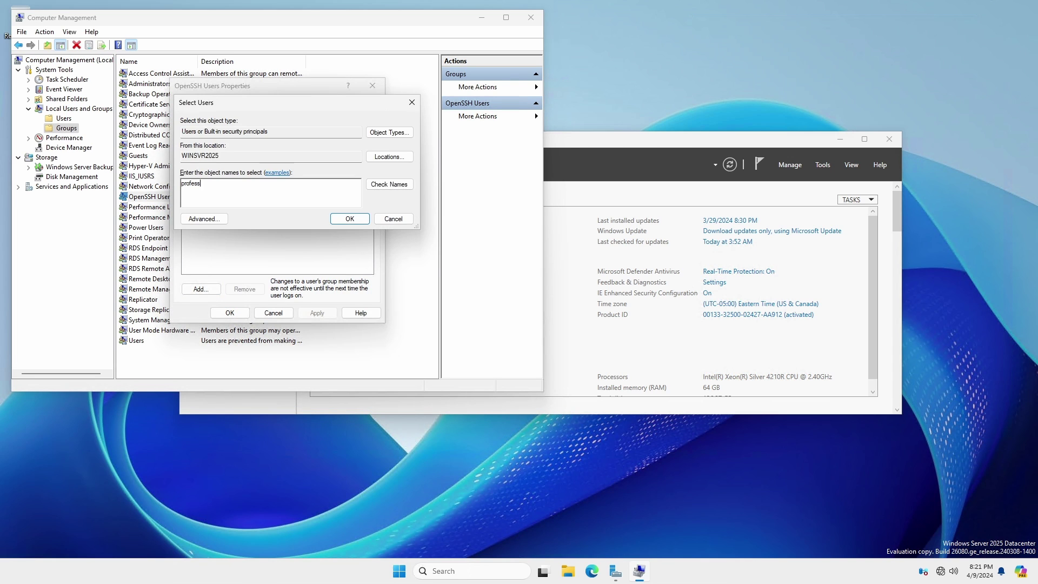
{"action": "key", "text": "Return"}
{"action": "left_click", "coordinate": [230, 312]}
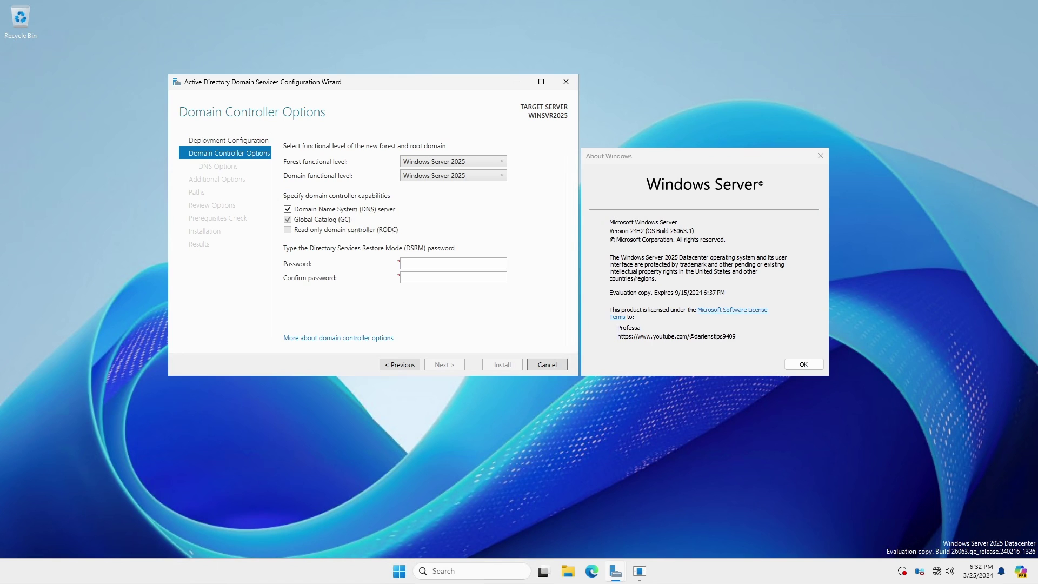
- Review the available forest functional levels, then open PowerShell and run winver
{"action": "left_click", "coordinate": [502, 161]}
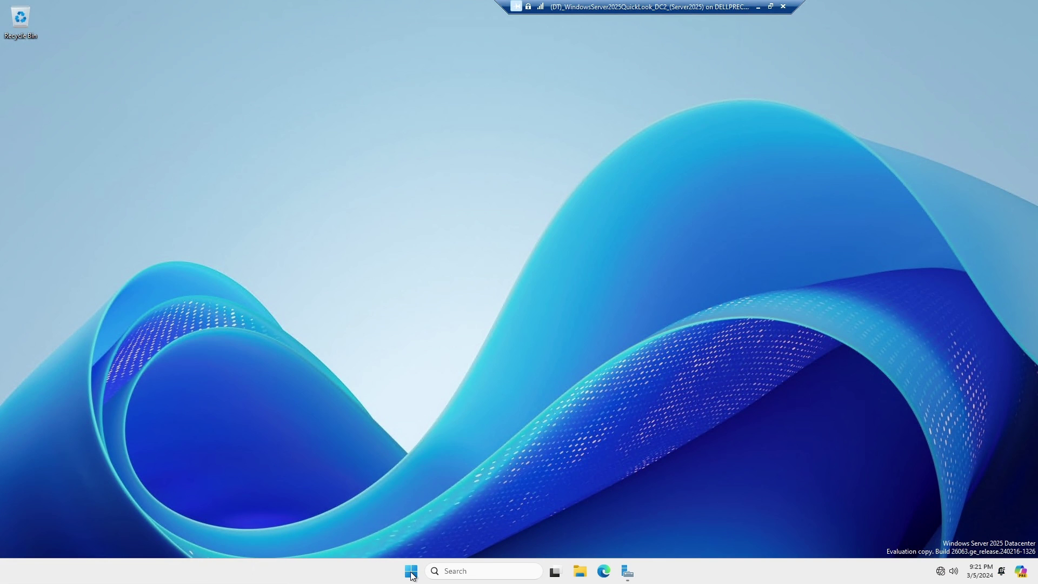
{"action": "key", "text": "super+x"}
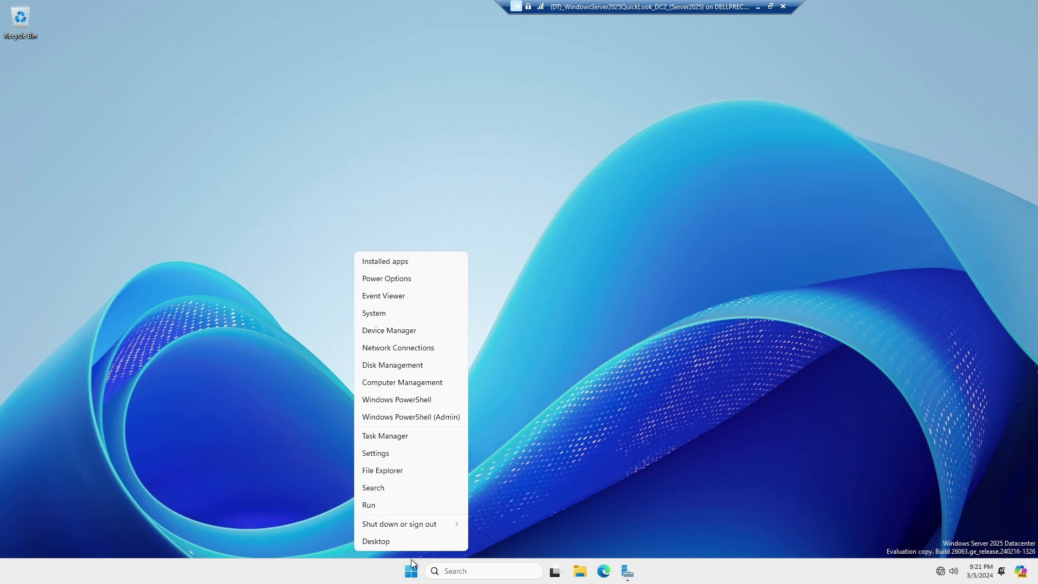
{"action": "left_click", "coordinate": [386, 400]}
{"action": "type", "text": "winver"}
{"action": "key", "text": "Return"}
- Check domain and forest modes with (Get-ADDomain).domainmode and (Get-ADForest).forestmode, then view the full verification error
{"action": "left_click", "coordinate": [376, 28]}
{"action": "type", "text": "(Get-ADDomain).domainmode"}
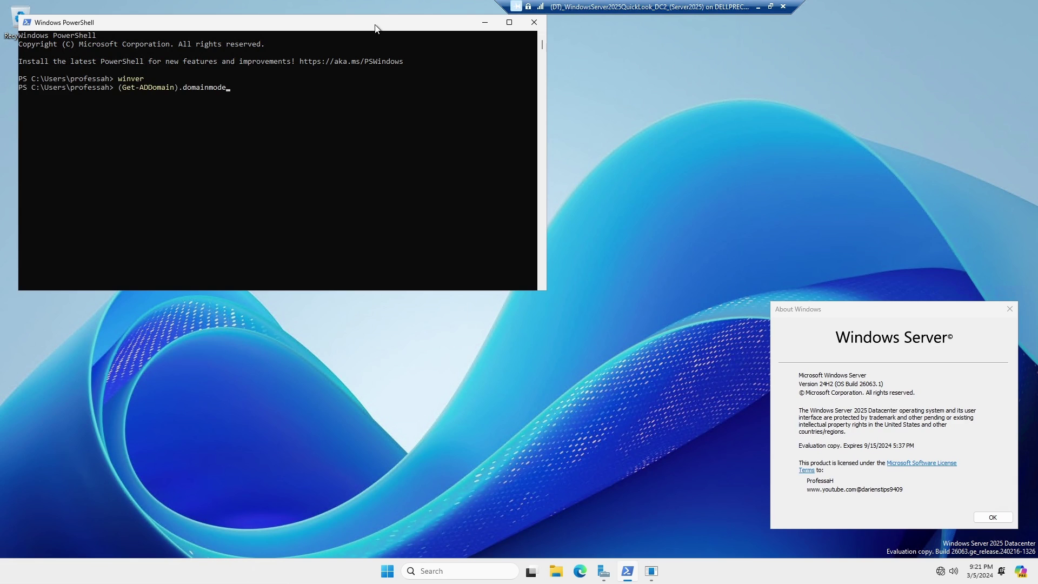
{"action": "key", "text": "Return"}
{"action": "type", "text": "(Get-ADForest).forestmode"}
{"action": "key", "text": "Return"}
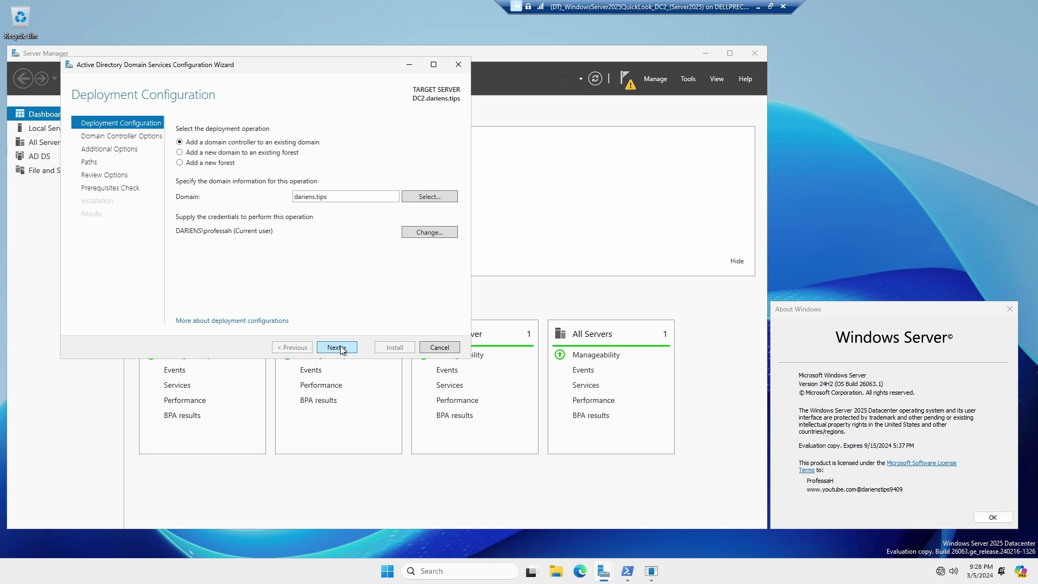
{"action": "left_click", "coordinate": [336, 347]}
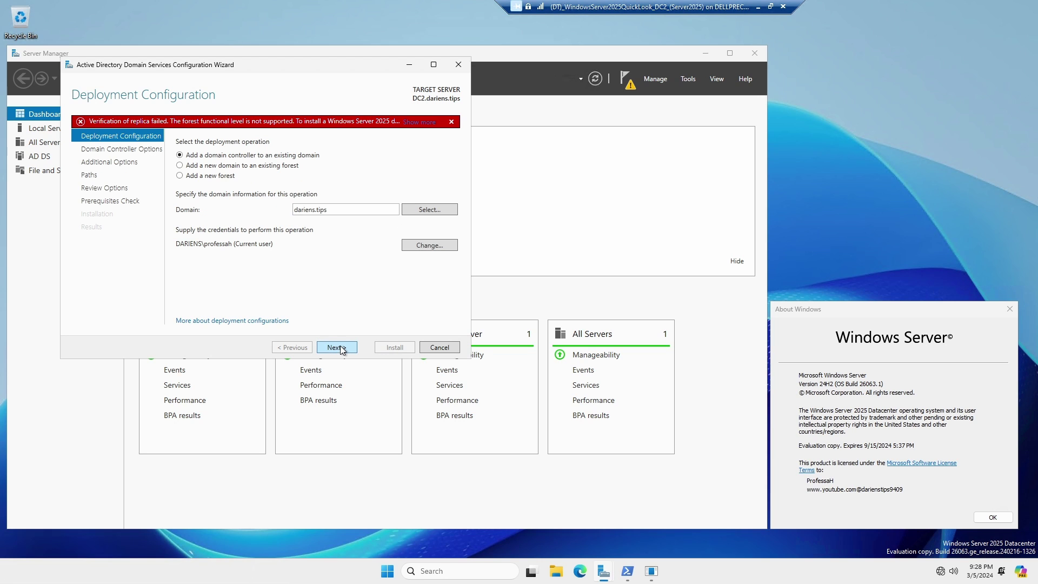
{"action": "left_click", "coordinate": [422, 124]}
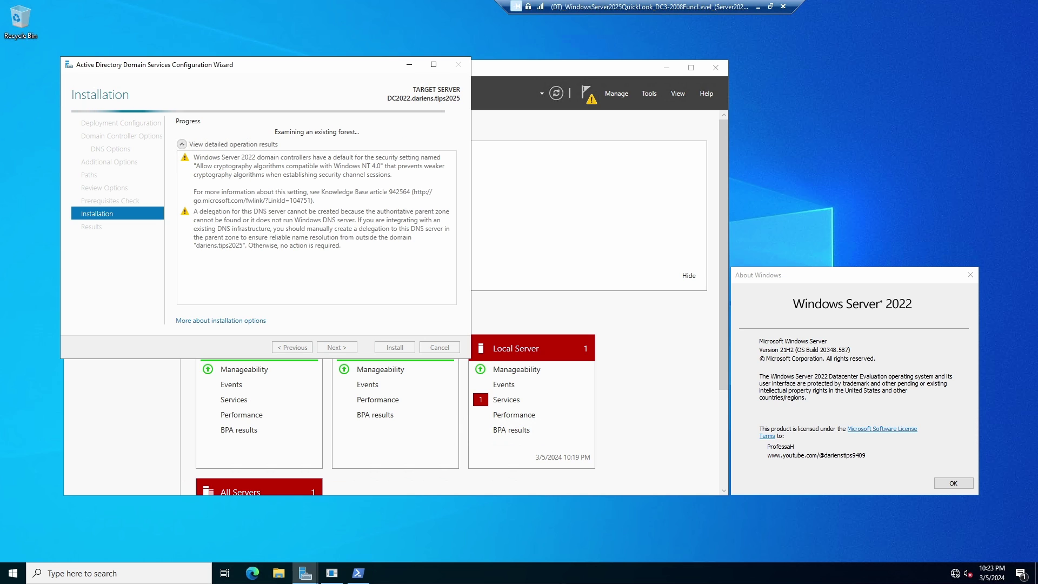
- Scroll the detailed AD DS installation results down to the end
{"action": "scroll", "coordinate": [406, 276], "scroll_direction": "down", "scroll_amount": 2}
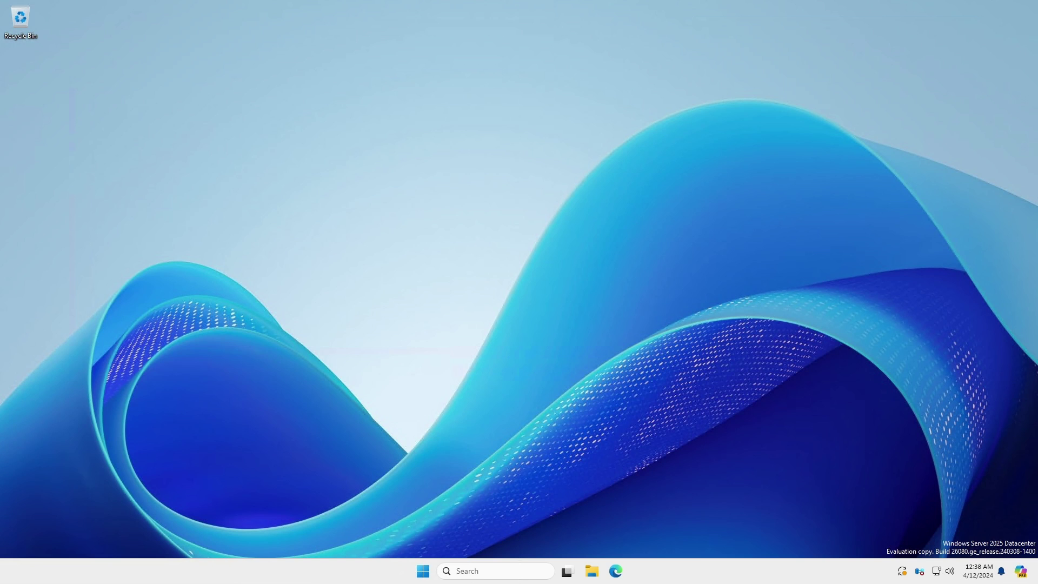
- Launch Task Manager from the taskbar, view the 8-processor CPU performance graphs, then close it
{"action": "left_click", "coordinate": [423, 572]}
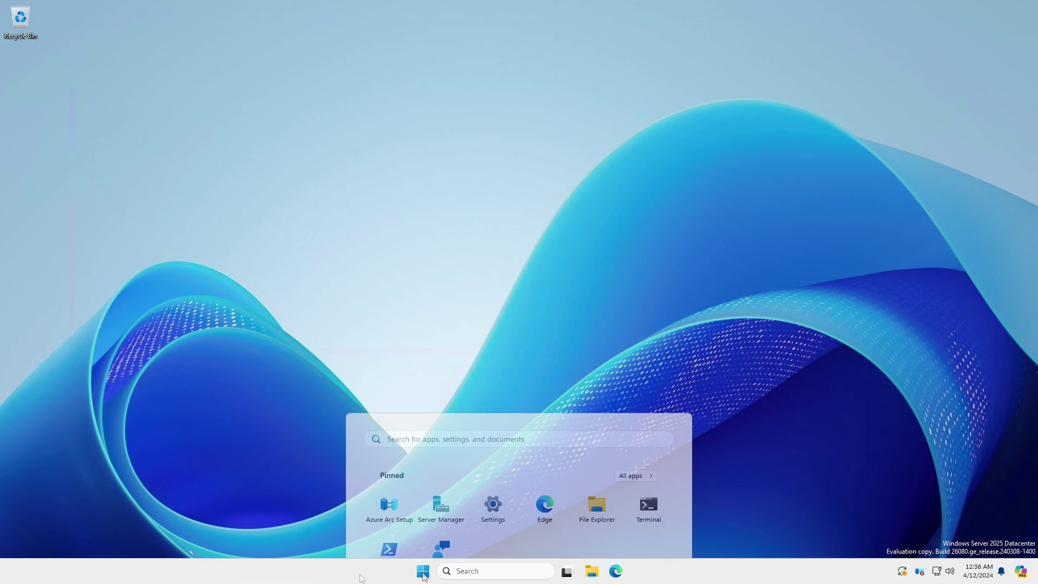
{"action": "right_click", "coordinate": [362, 577]}
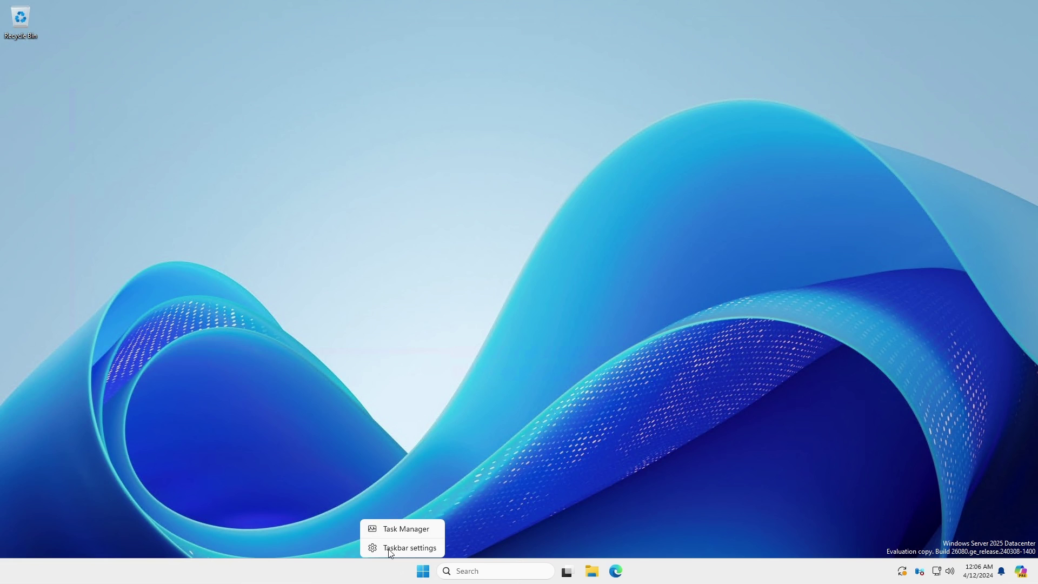
{"action": "left_click", "coordinate": [400, 532]}
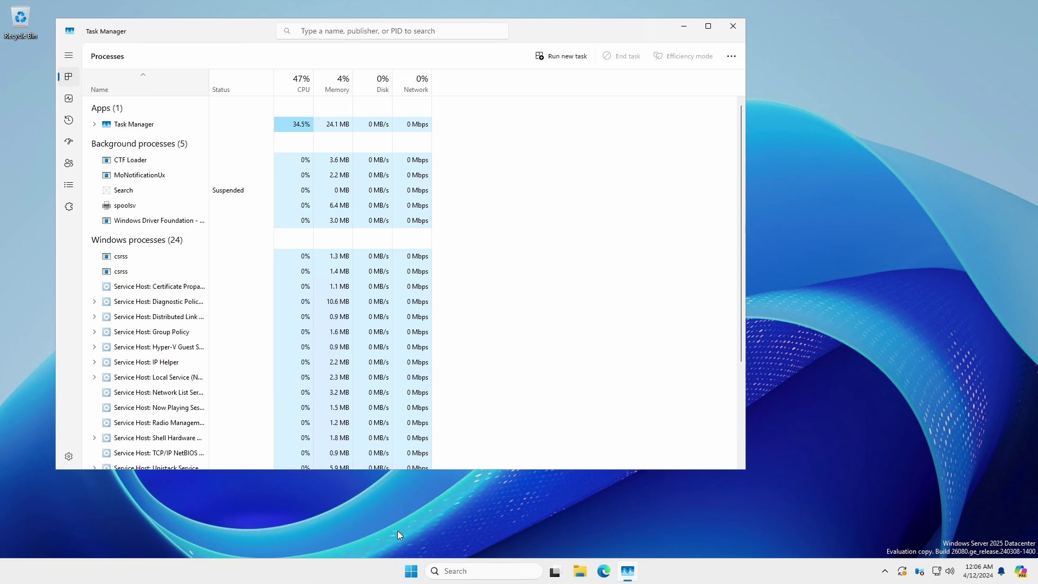
{"action": "left_click", "coordinate": [69, 99]}
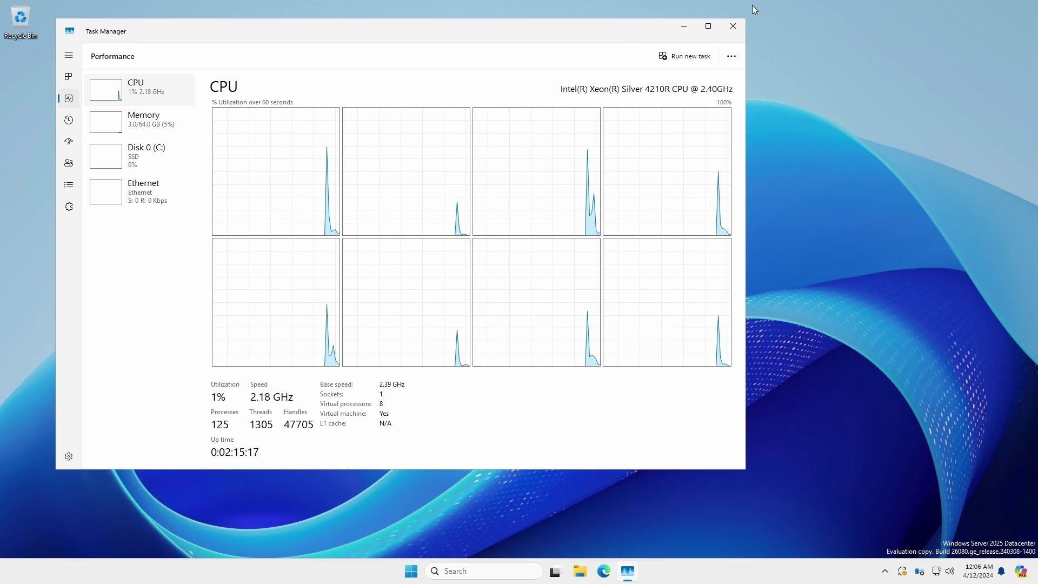
{"action": "left_click", "coordinate": [735, 27]}
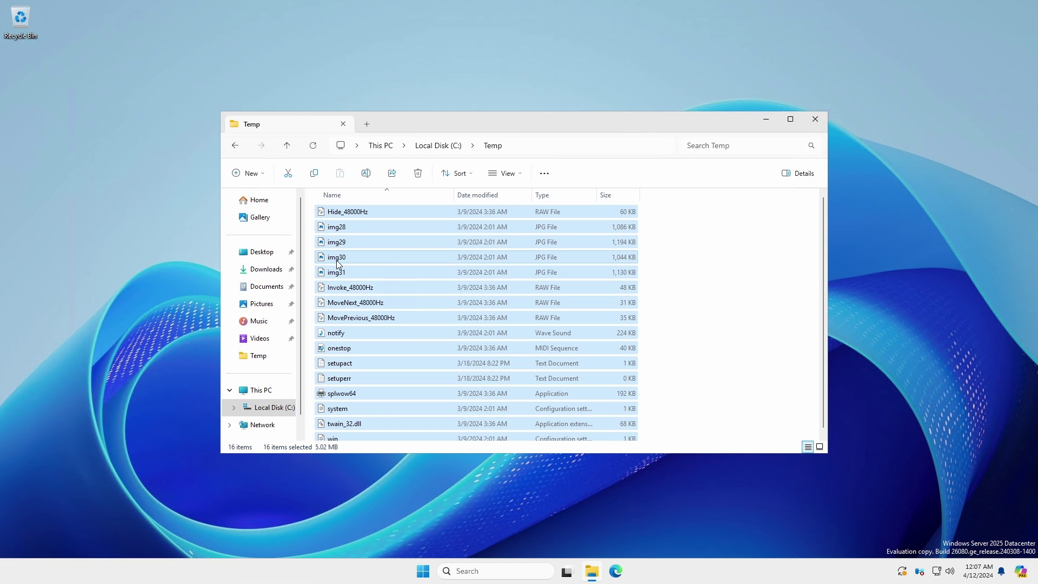
- Archive the 16 selected C:\Temp files as img30.tar in tar (GNU) format, uncompressed, then close Explorer
{"action": "right_click", "coordinate": [337, 262]}
{"action": "mouse_move", "coordinate": [406, 417]}
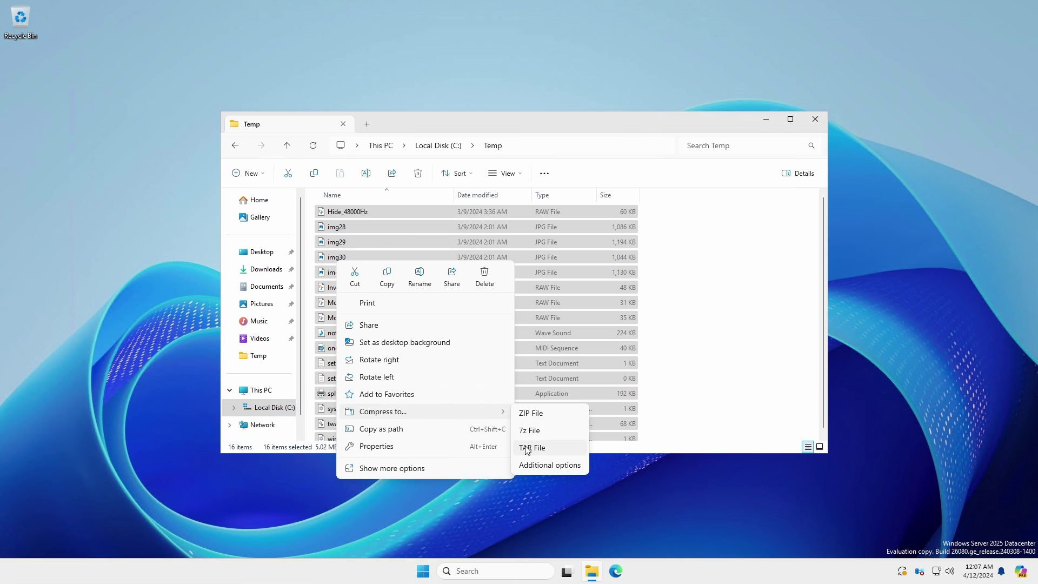
{"action": "left_click", "coordinate": [529, 466]}
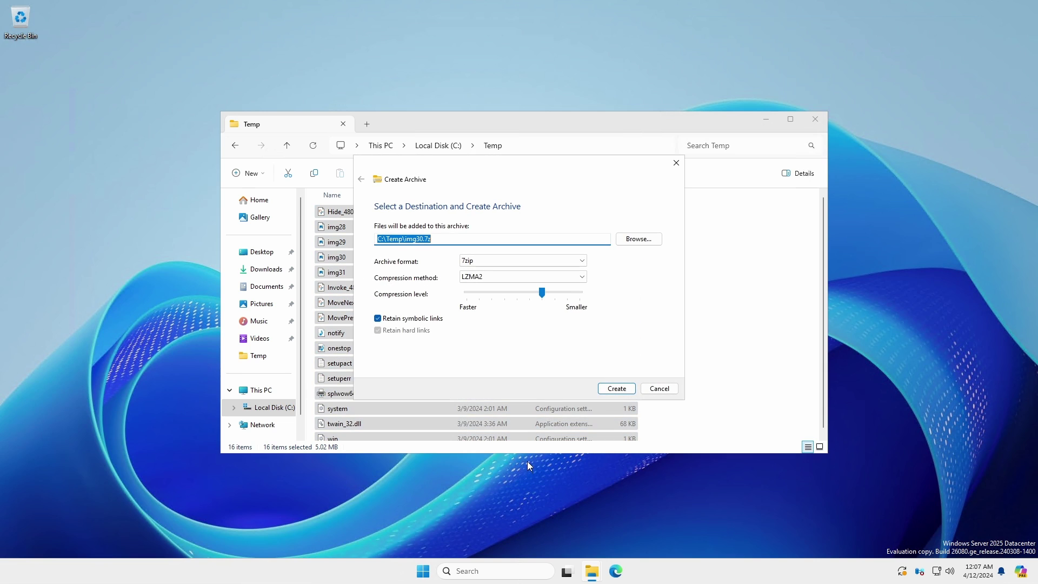
{"action": "left_click", "coordinate": [583, 277]}
{"action": "left_click", "coordinate": [583, 278]}
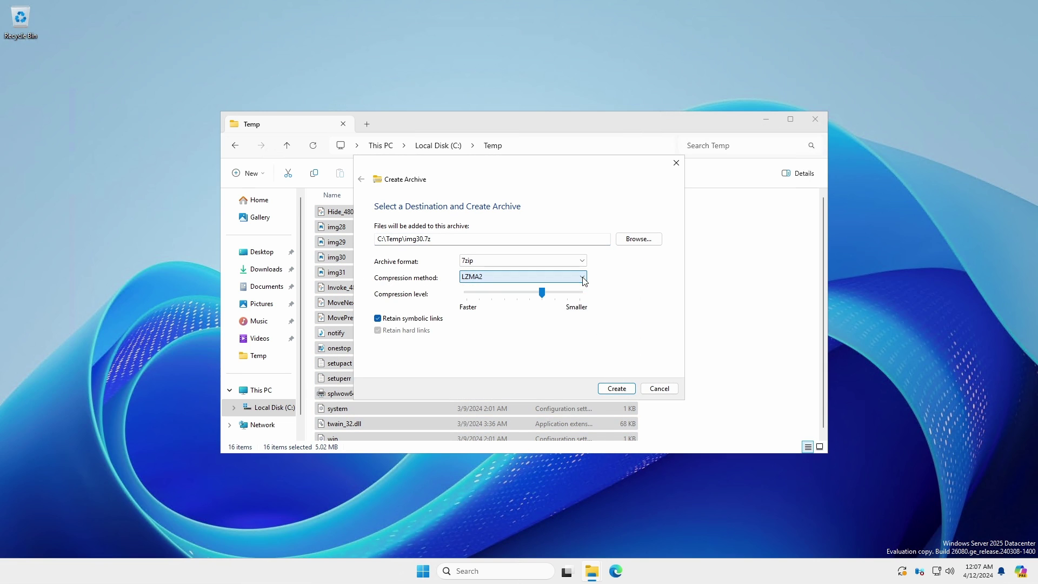
{"action": "left_click", "coordinate": [582, 261]}
{"action": "left_click", "coordinate": [579, 279]}
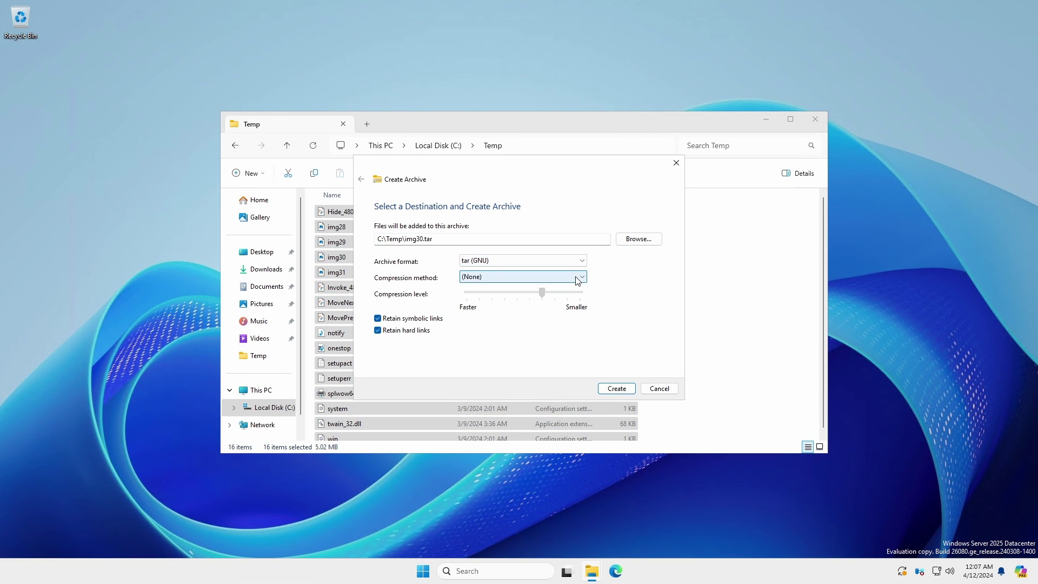
{"action": "left_click", "coordinate": [578, 279]}
{"action": "left_click", "coordinate": [577, 280]}
{"action": "left_click", "coordinate": [659, 388]}
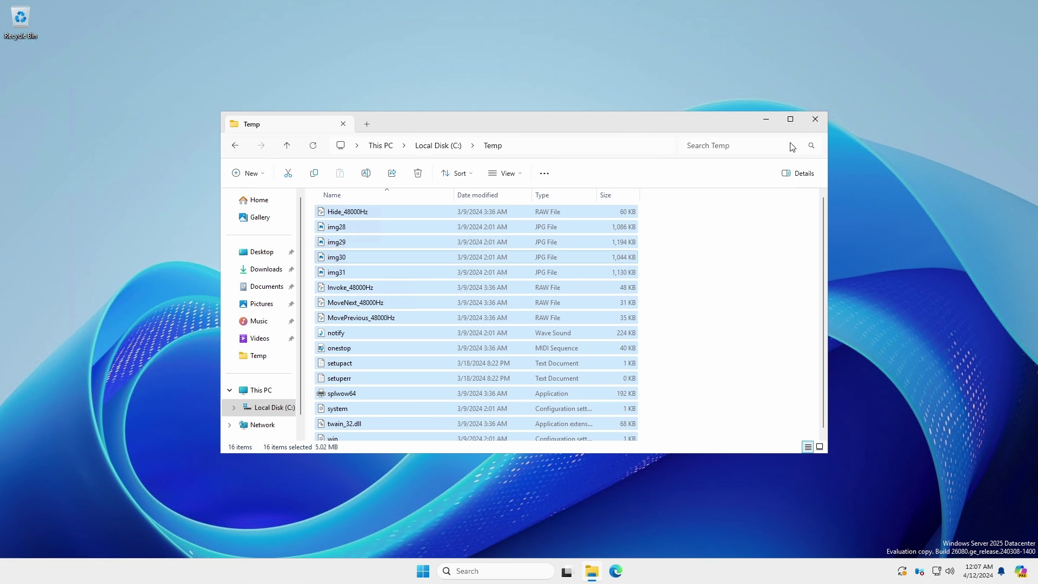
{"action": "left_click", "coordinate": [815, 120]}
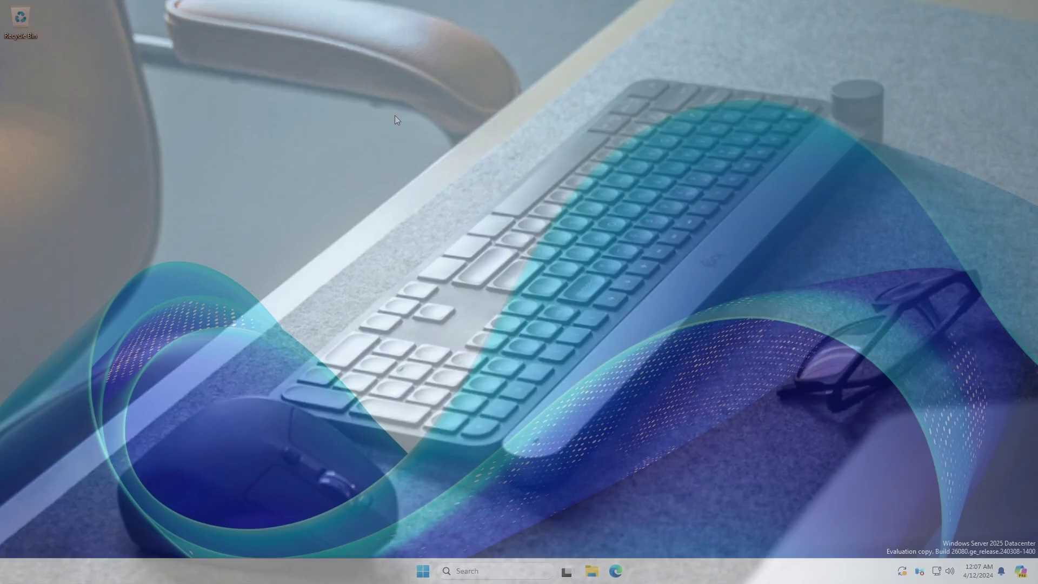
- Open a PowerShell terminal at the Desktop folder and minimize it
{"action": "right_click", "coordinate": [395, 116]}
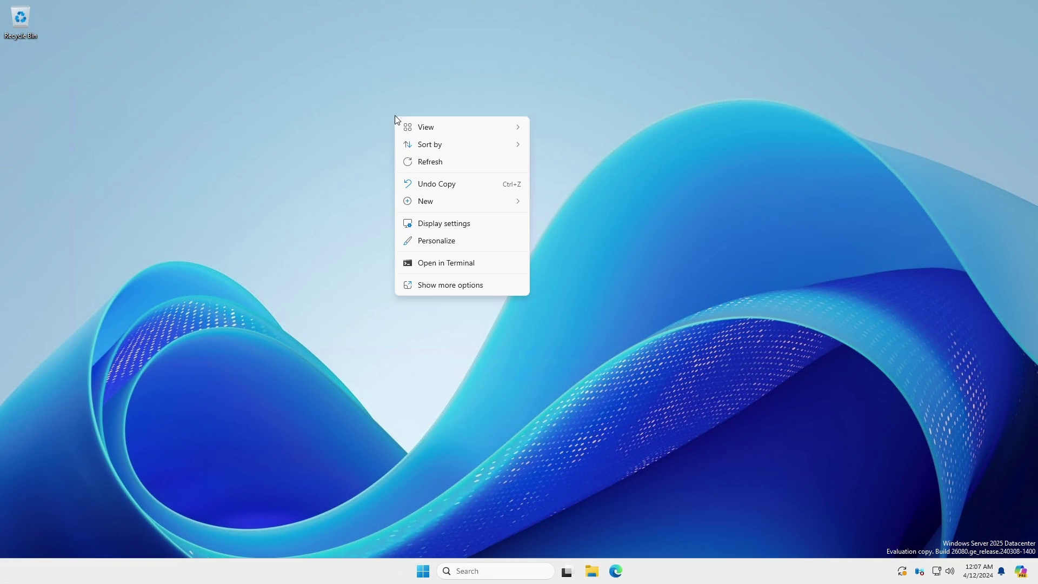
{"action": "left_click", "coordinate": [423, 263]}
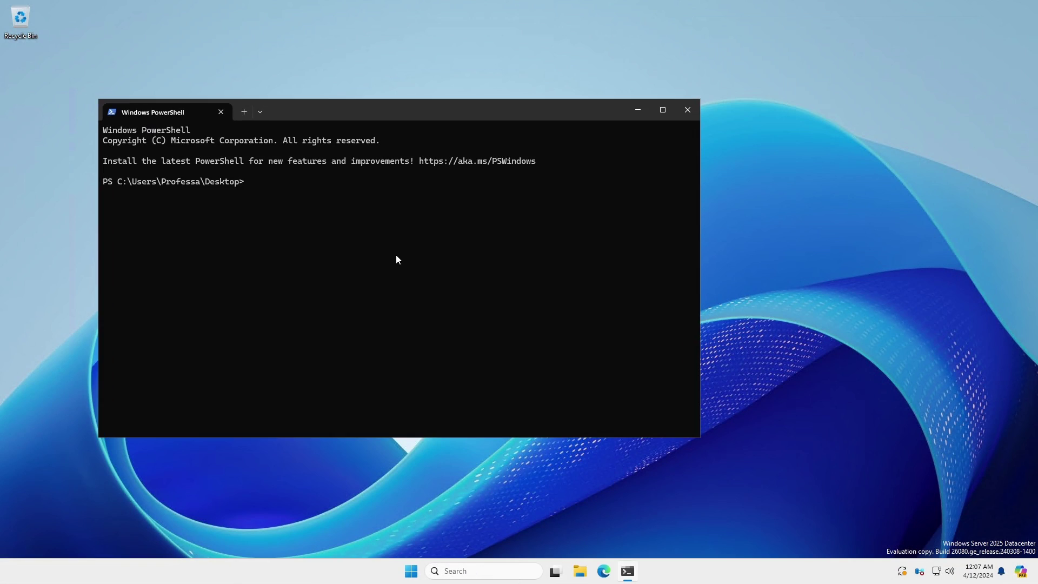
{"action": "left_click", "coordinate": [630, 114]}
- Open a terminal in C:\Windows and run winget search powershell and winget install Microsoft.PowerShell
{"action": "left_click", "coordinate": [580, 571]}
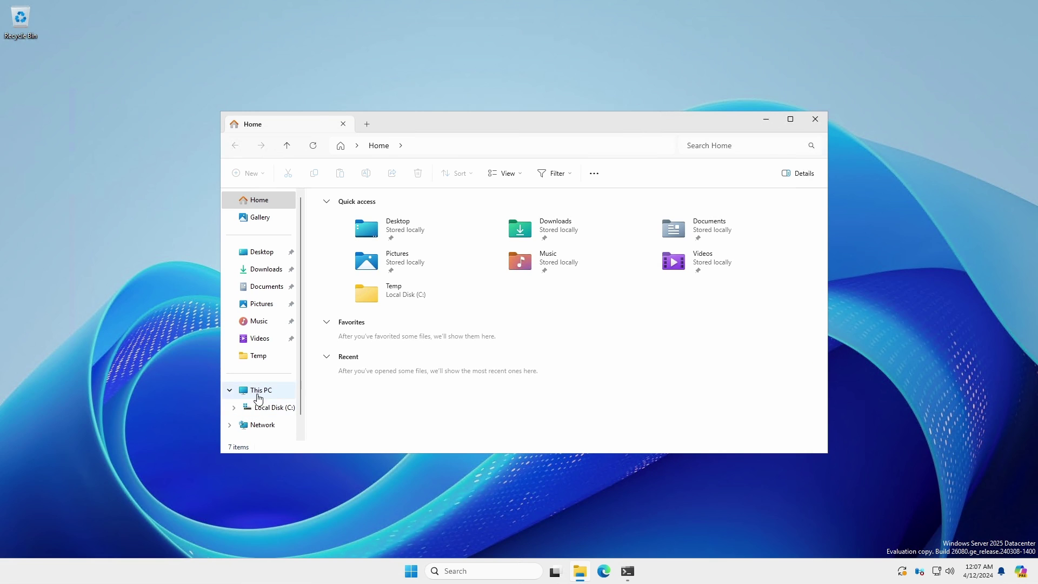
{"action": "left_click", "coordinate": [265, 408]}
{"action": "double_click", "coordinate": [348, 291]}
{"action": "right_click", "coordinate": [580, 311]}
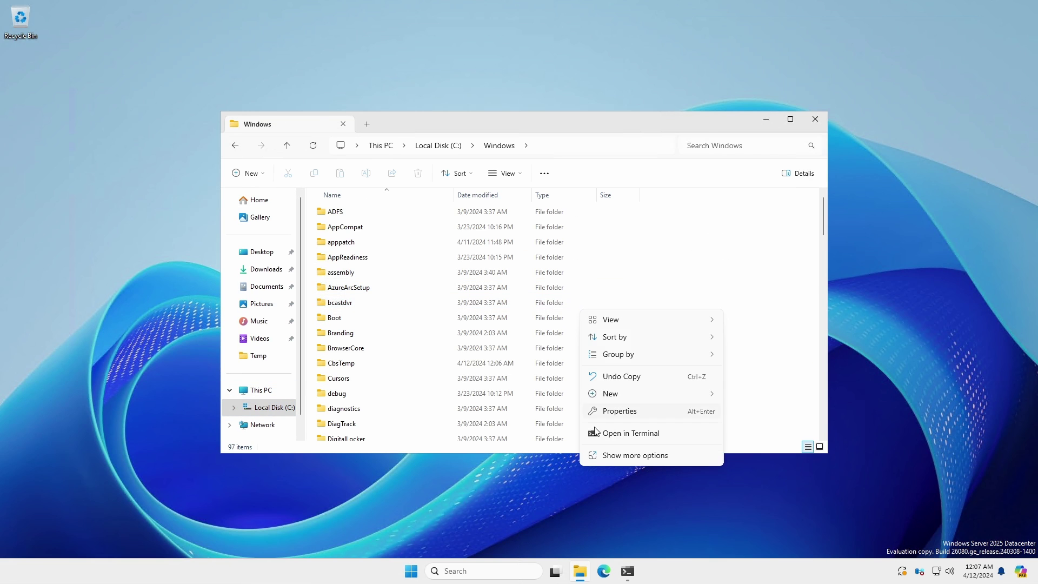
{"action": "left_click", "coordinate": [595, 432]}
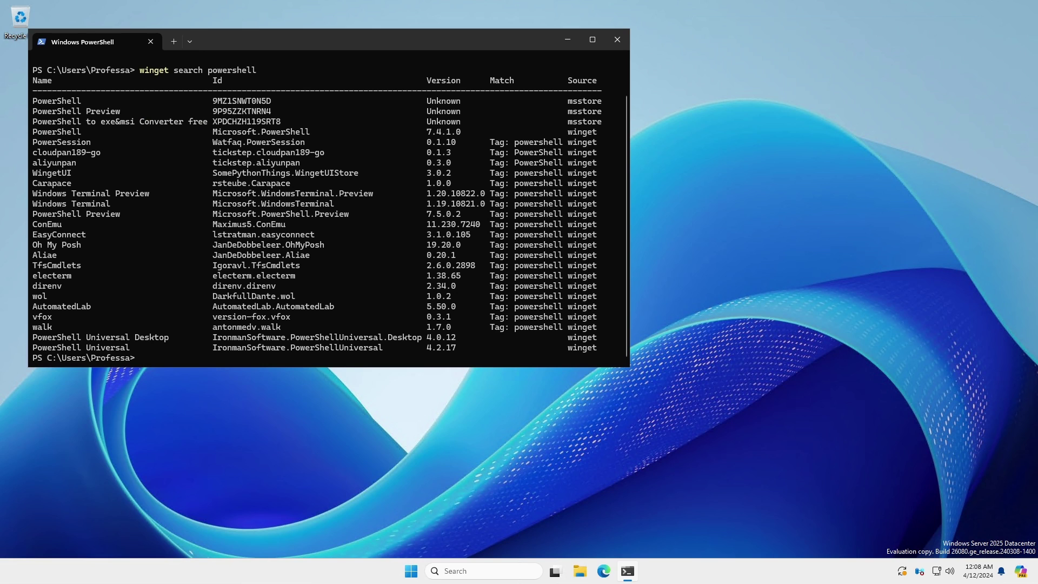
{"action": "key", "text": "Return"}
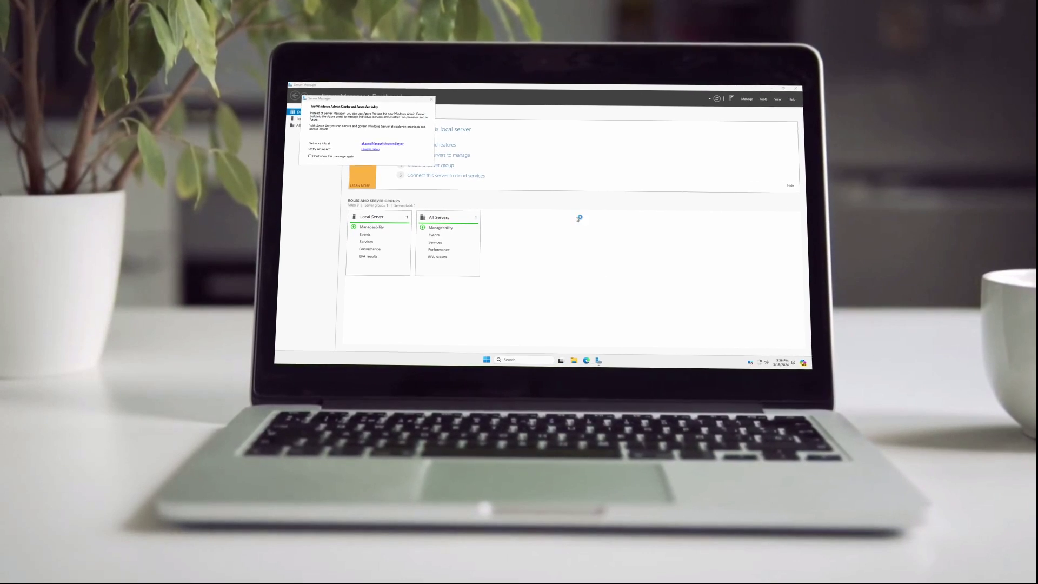
{"action": "left_click", "coordinate": [432, 98]}
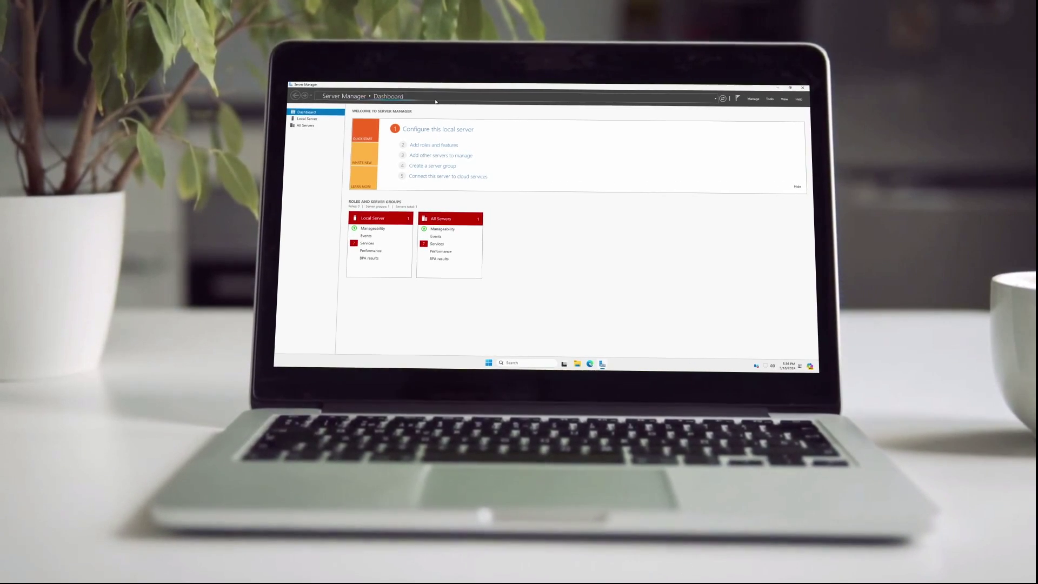